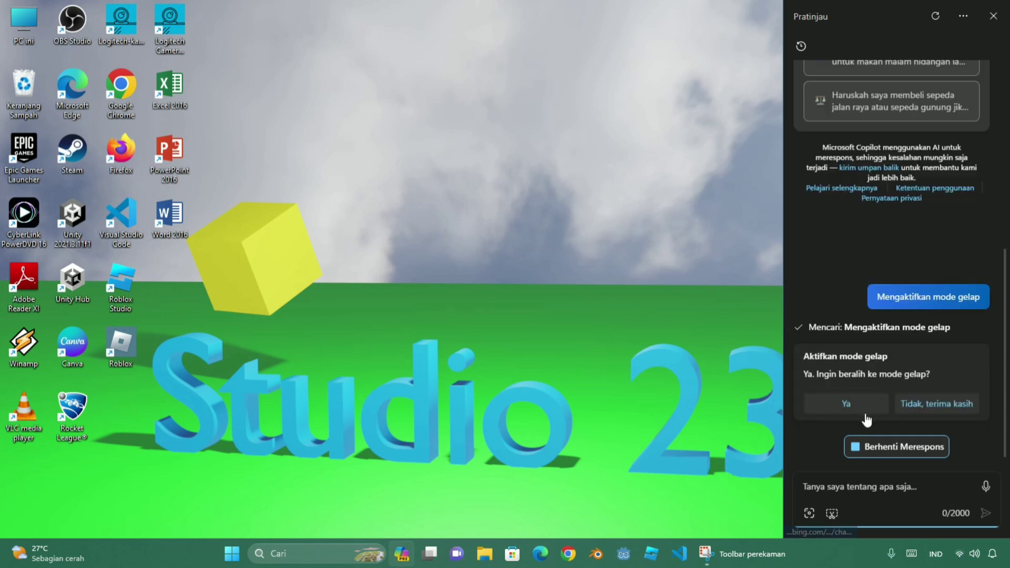
- Accept the switch to dark mode and send the suggested request for a dinner shopping list
left_click(865, 406)
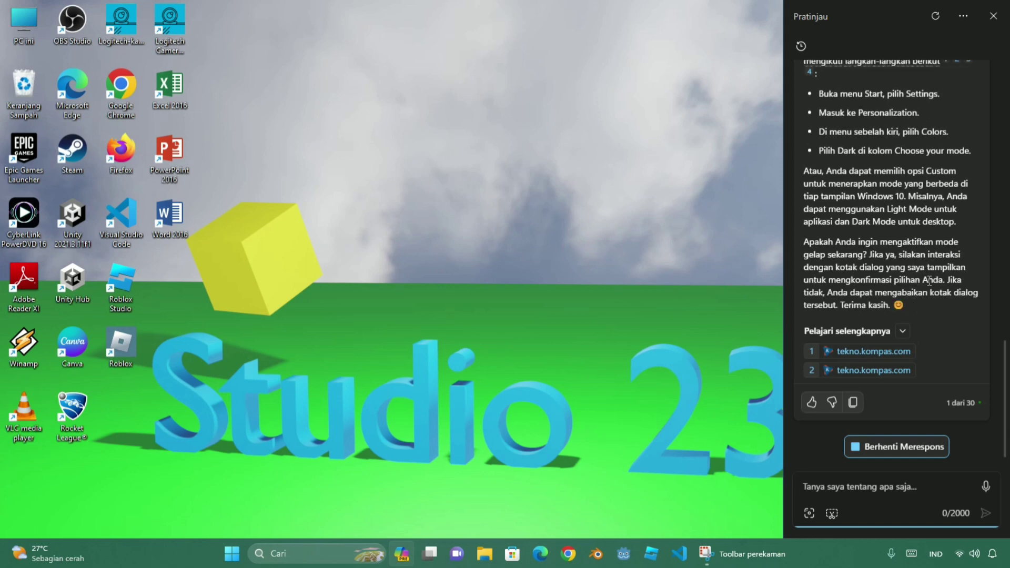
scroll(940, 324, "up", 15)
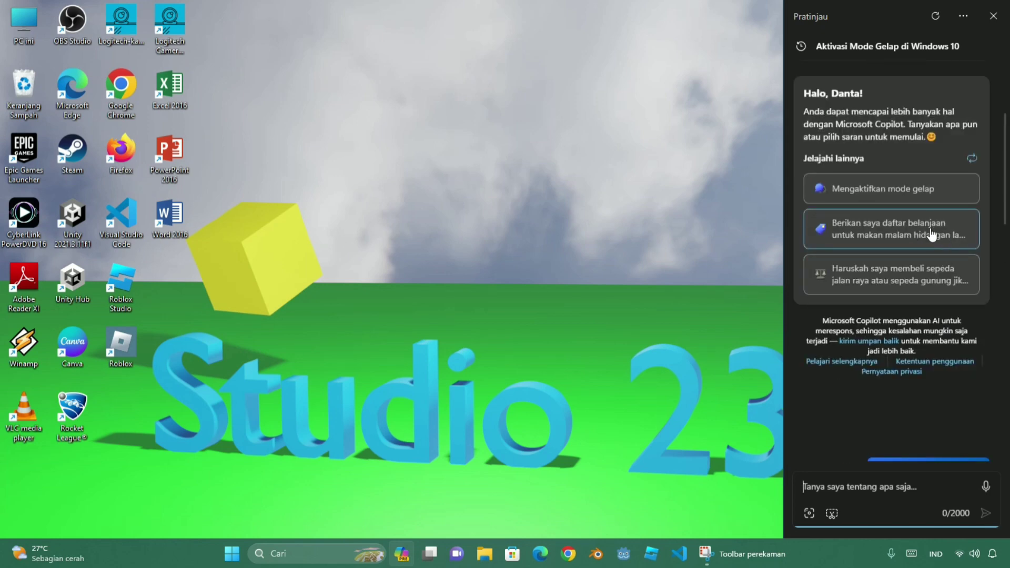
left_click(912, 234)
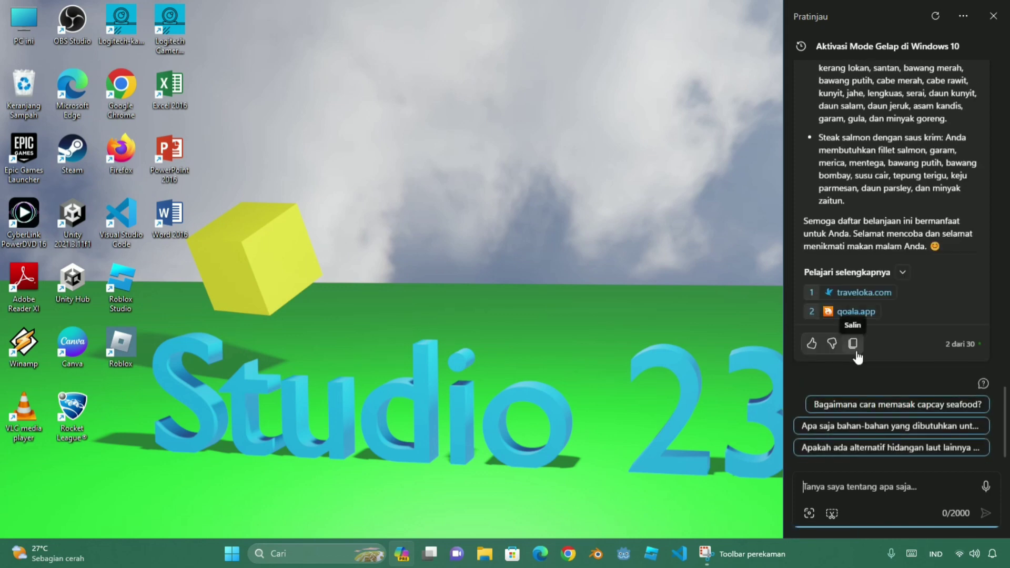
- Open the traveloka.com source cited in the shopping list answer, look at the article, and close the browser window
left_click(865, 295)
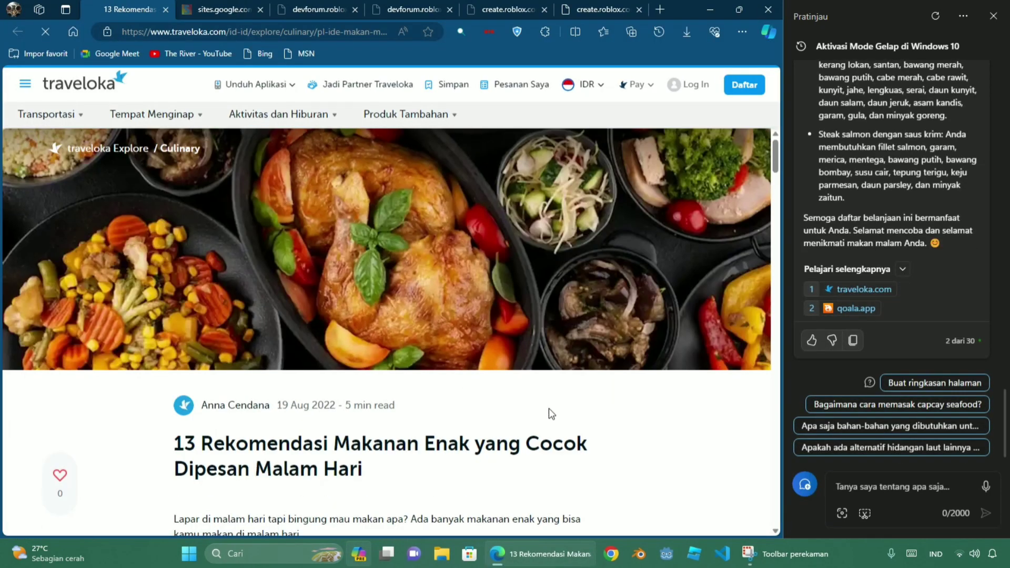
mouse_move(776, 153)
left_mouse_down()
mouse_move(786, 244)
mouse_move(765, 465)
mouse_move(767, 567)
mouse_move(774, 163)
left_mouse_up()
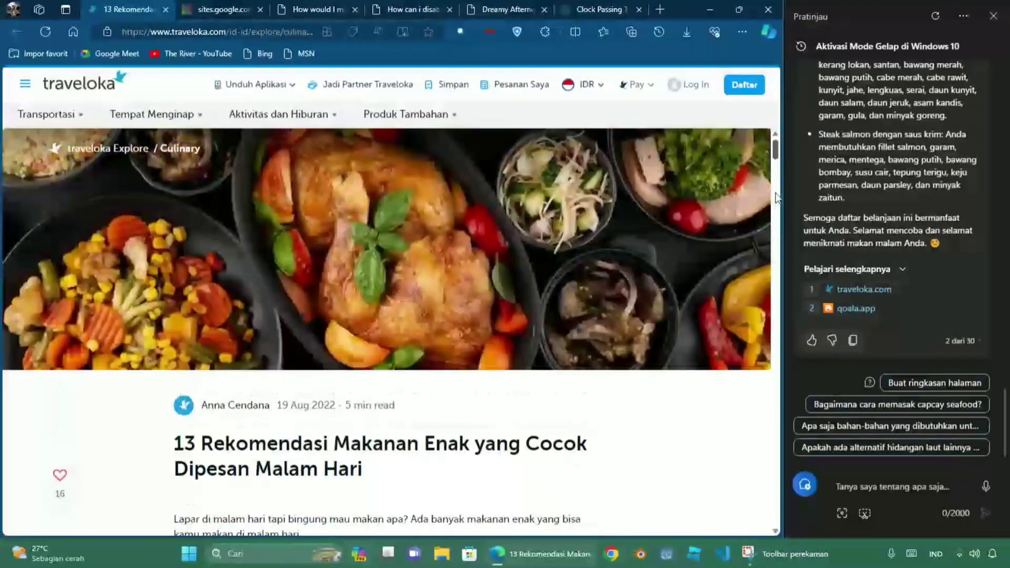
left_click(766, 4)
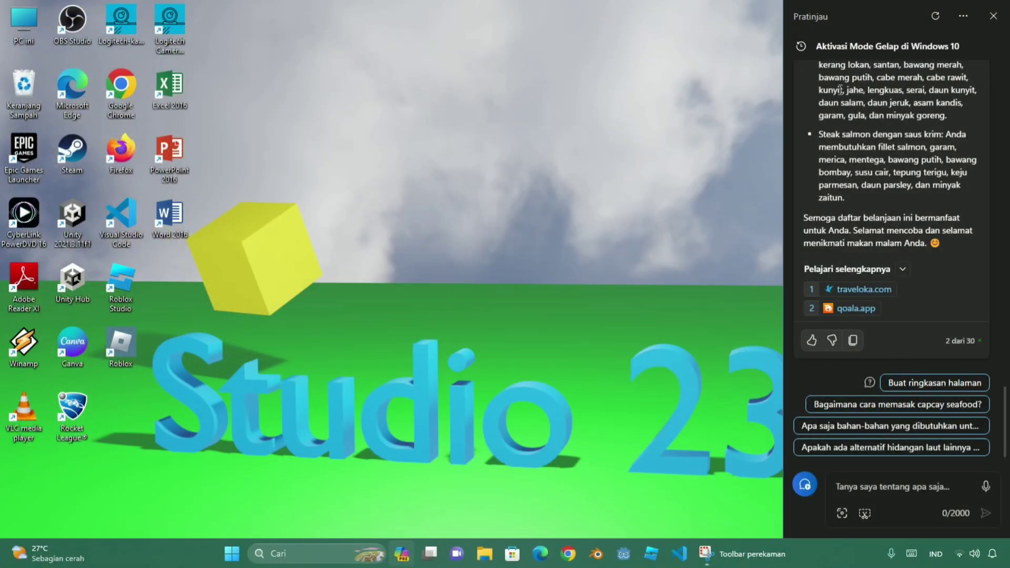
- Try the suggested "Buat ringkasan halaman" prompt with no browser page open
left_click(960, 387)
scroll(942, 355, "up", 5)
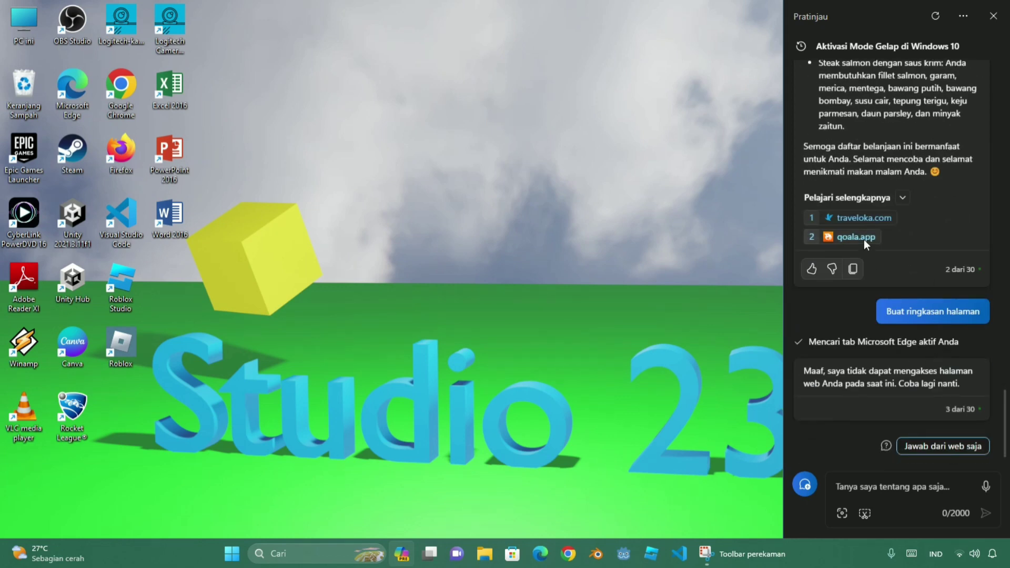
- Bring up the Studio 234 site in the browser, then paste the copied page-summary prompt into the chat and send it
left_click(864, 217)
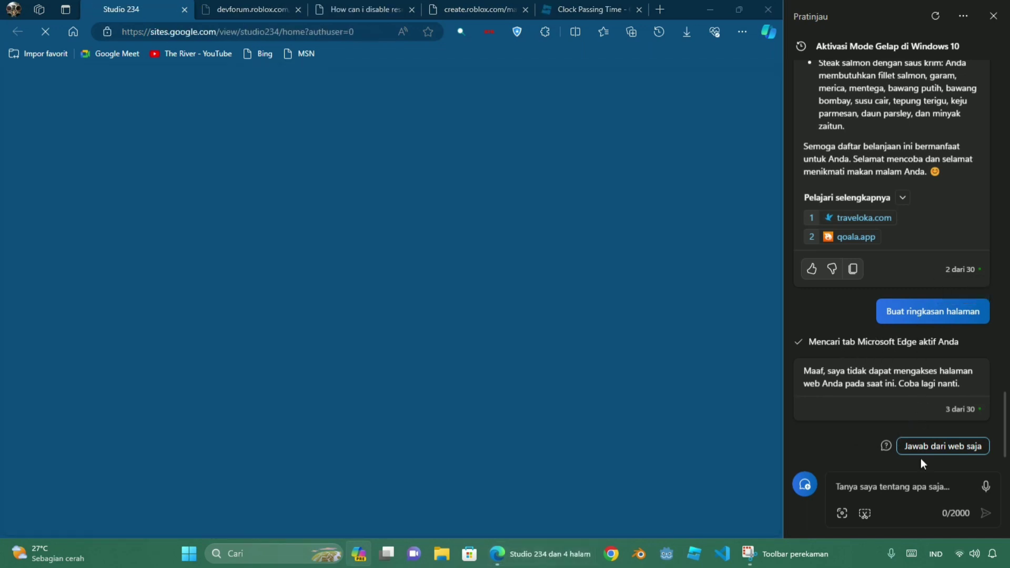
left_click(915, 487)
right_click(915, 486)
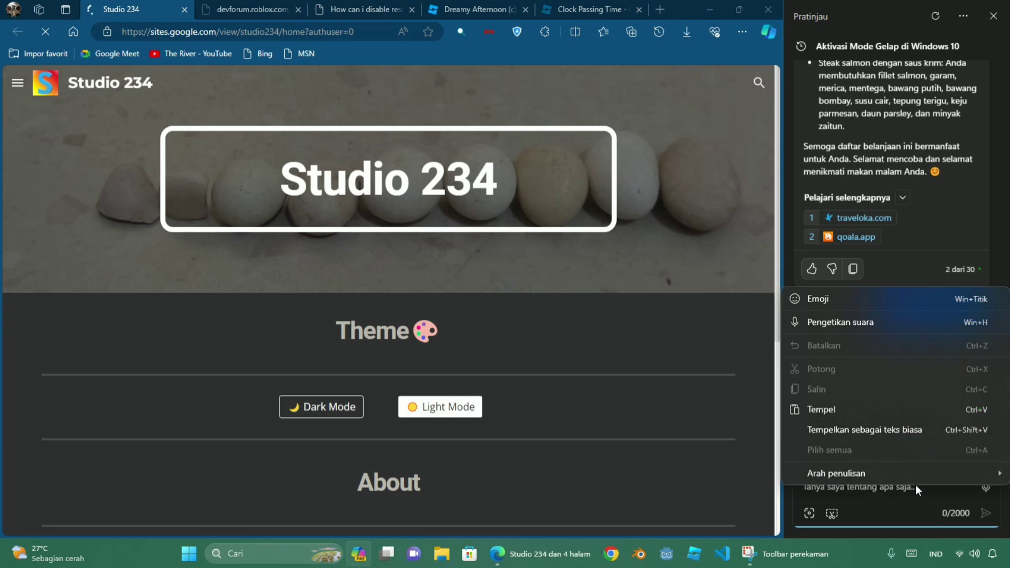
left_click(842, 409)
left_click(986, 514)
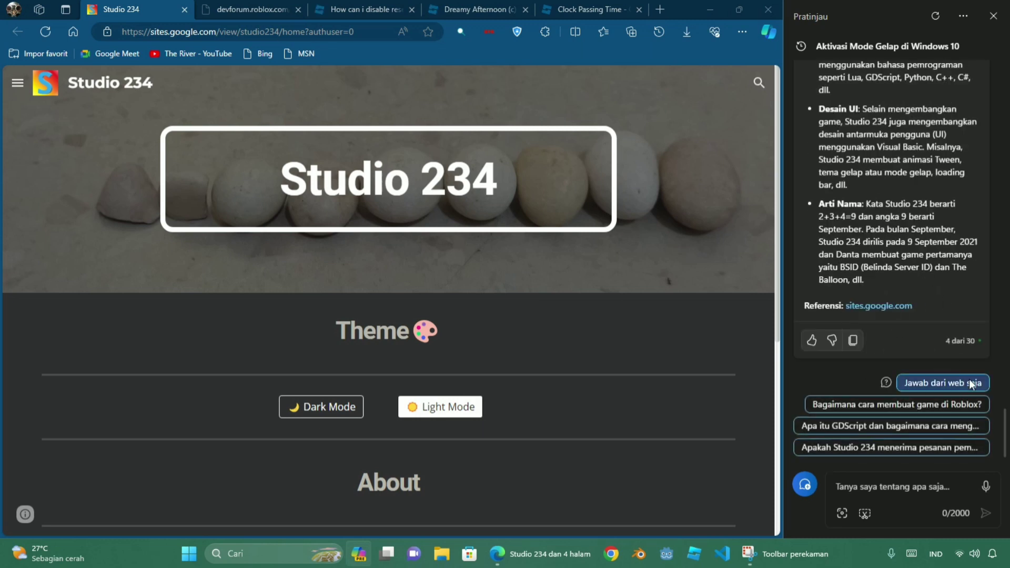
- Send the suggested follow-up questions about what GDScript is and which features it has
left_click(915, 427)
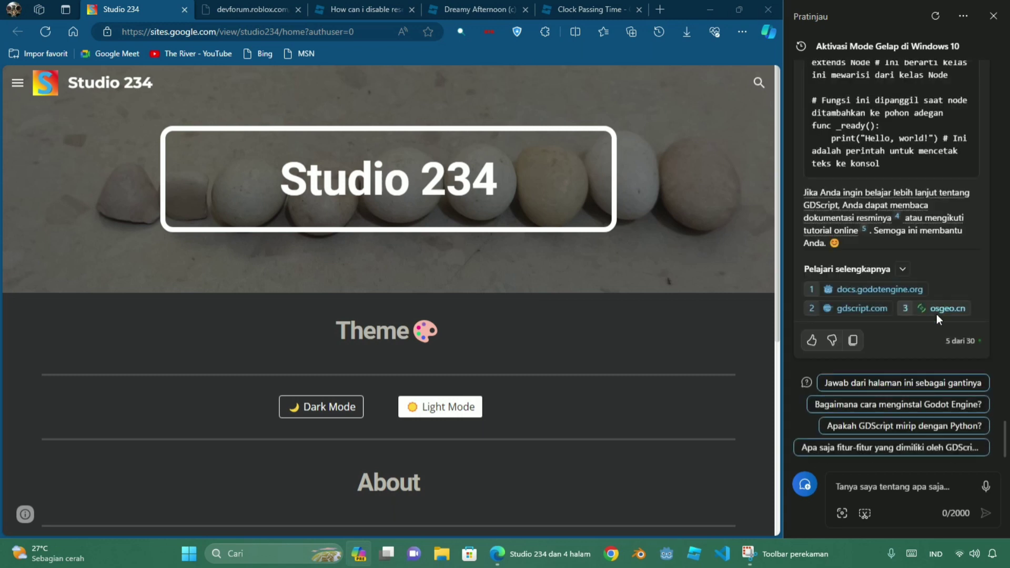
left_click(945, 448)
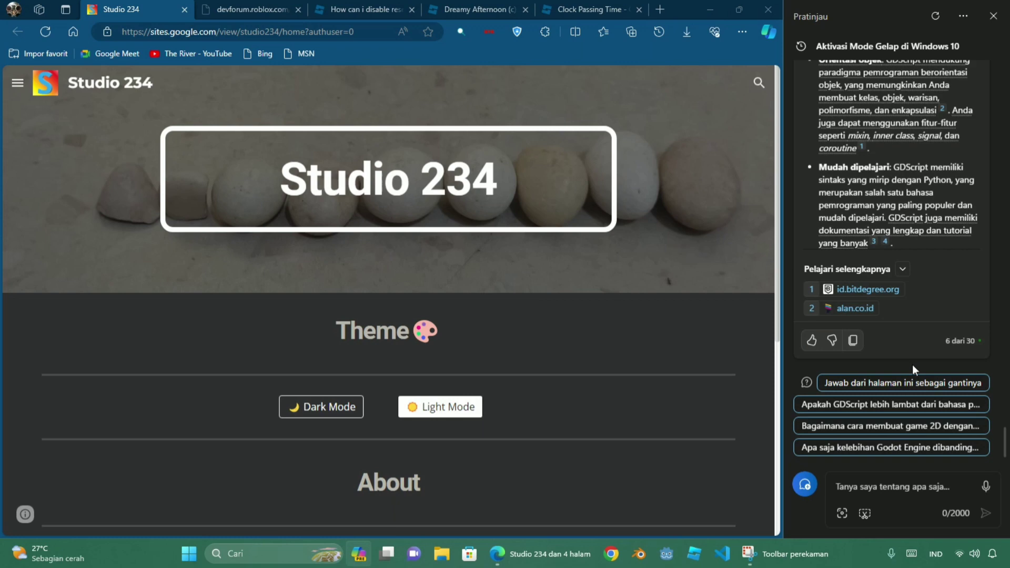
- Ask the chat "bagaimana cara membuat mobil 3d di godot engine"
left_click(905, 450)
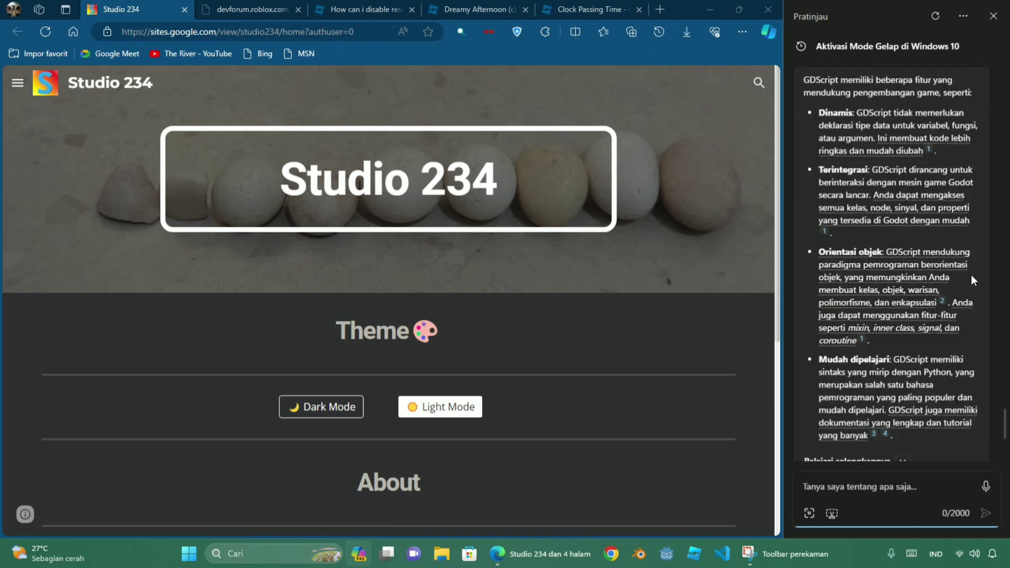
type("baga")
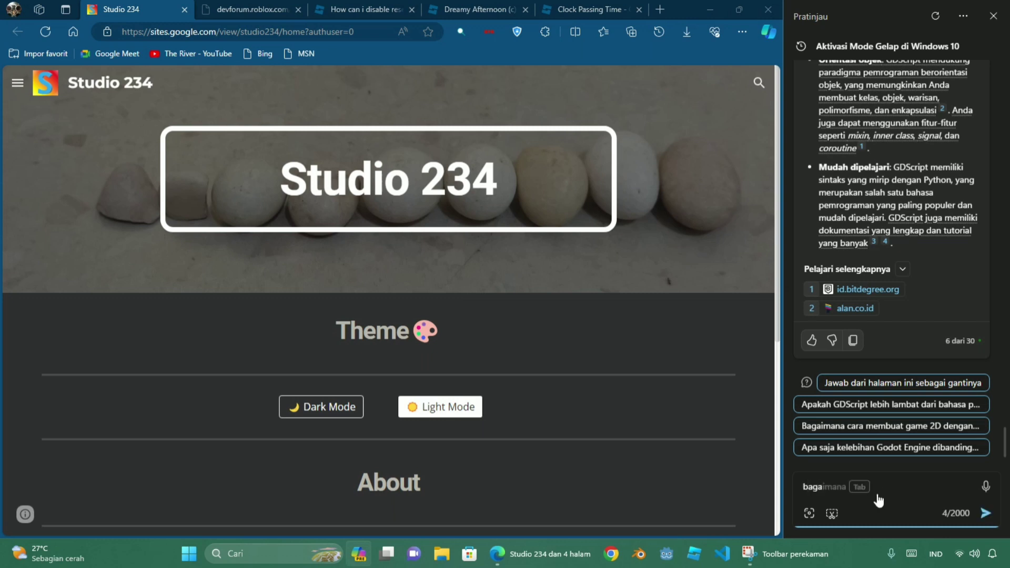
type("imana cara membuat ")
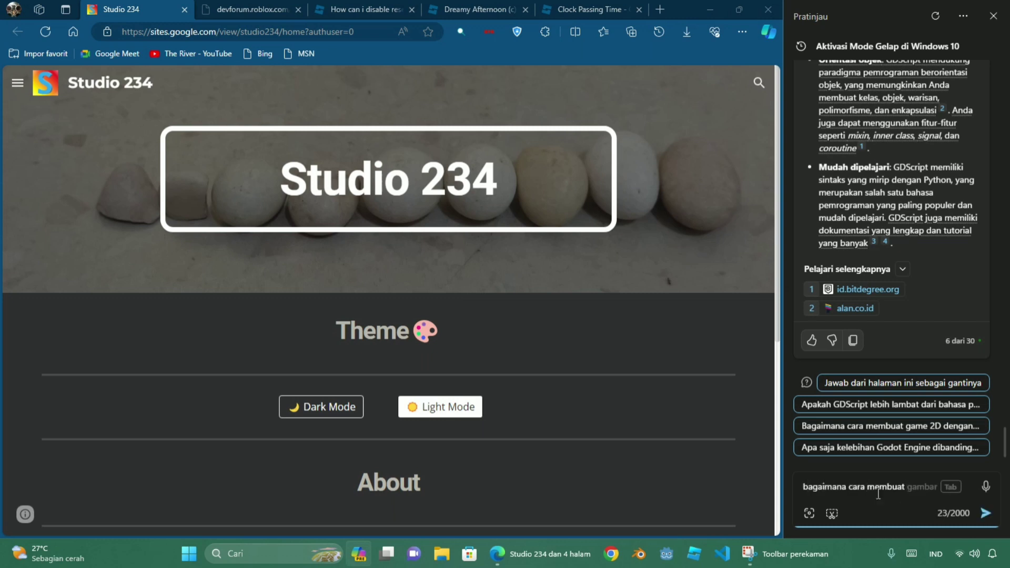
type("mobil 3d")
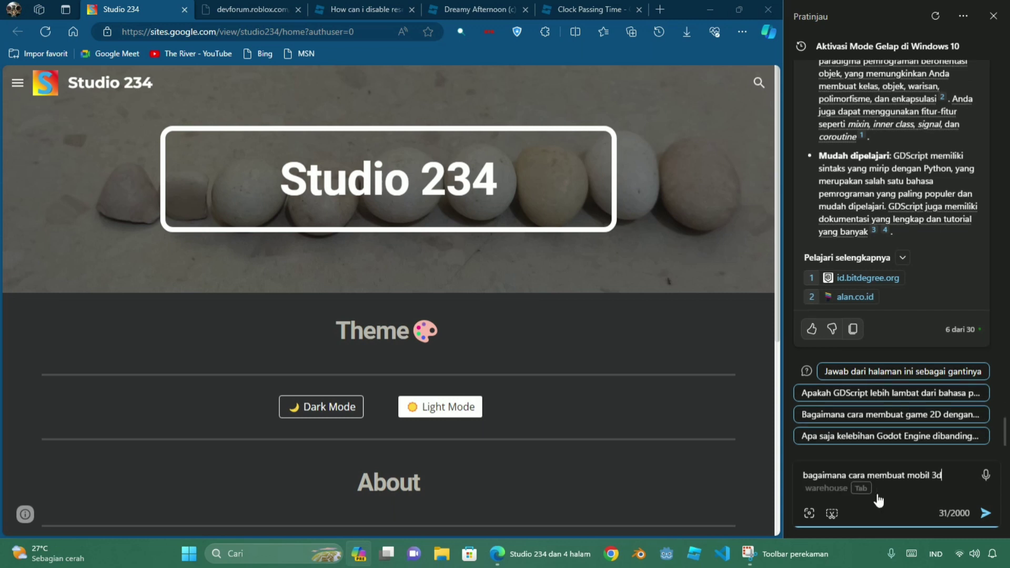
type(" di g")
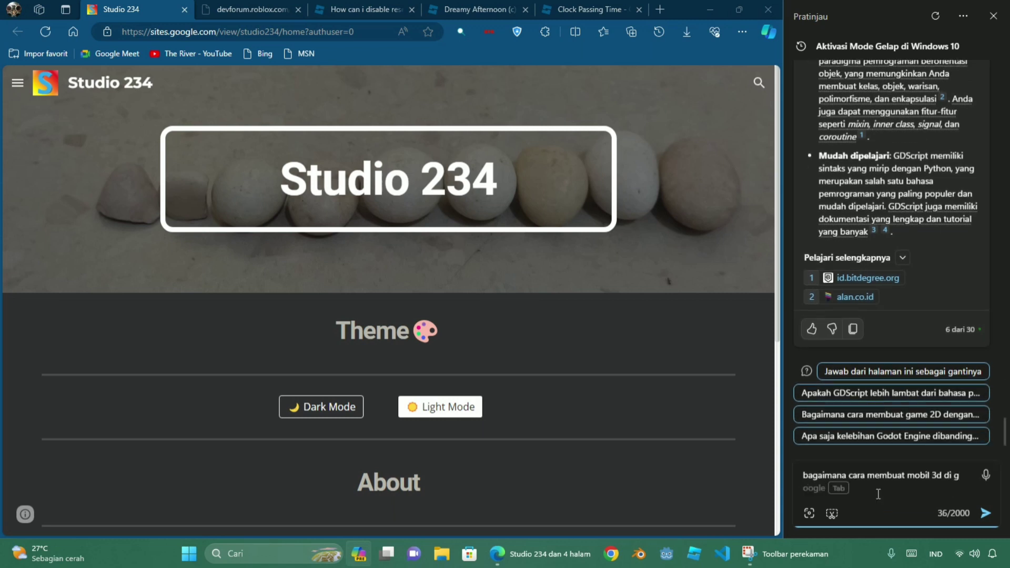
type("odot")
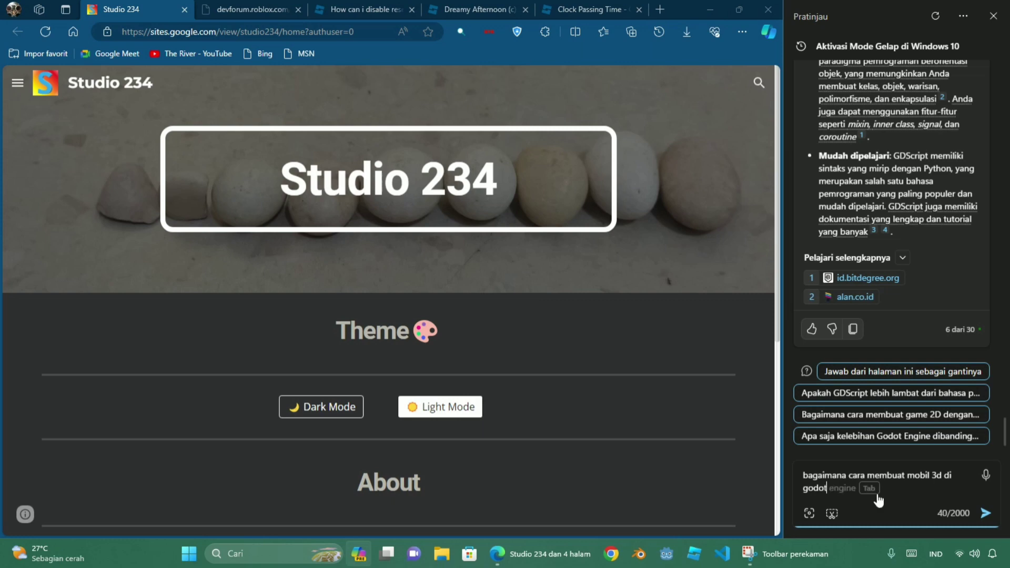
key("Tab")
key("Return")
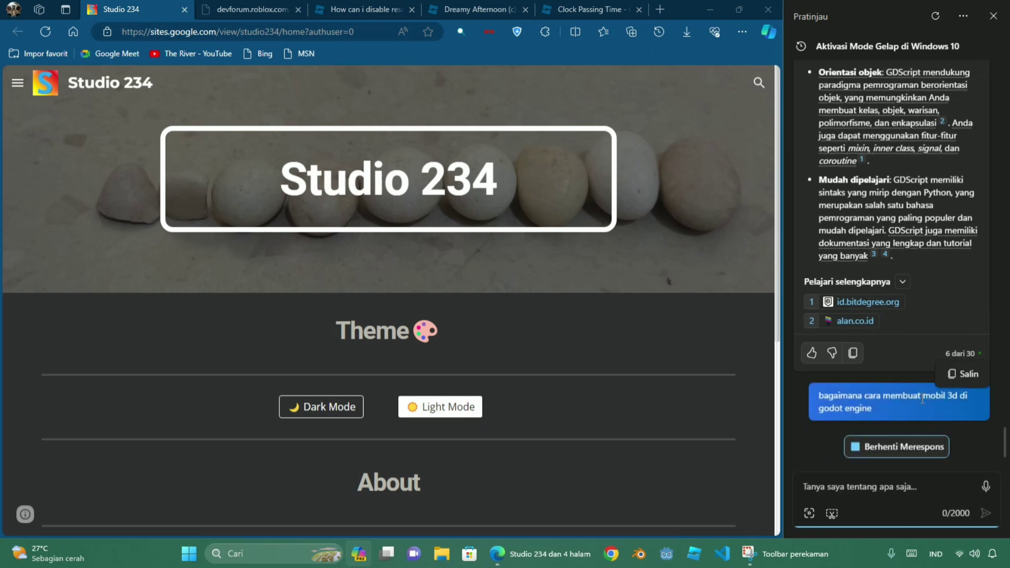
- Close the browser window and ask the chat "bagaimana cara membuat mobil di roblox studio"
left_click(757, 16)
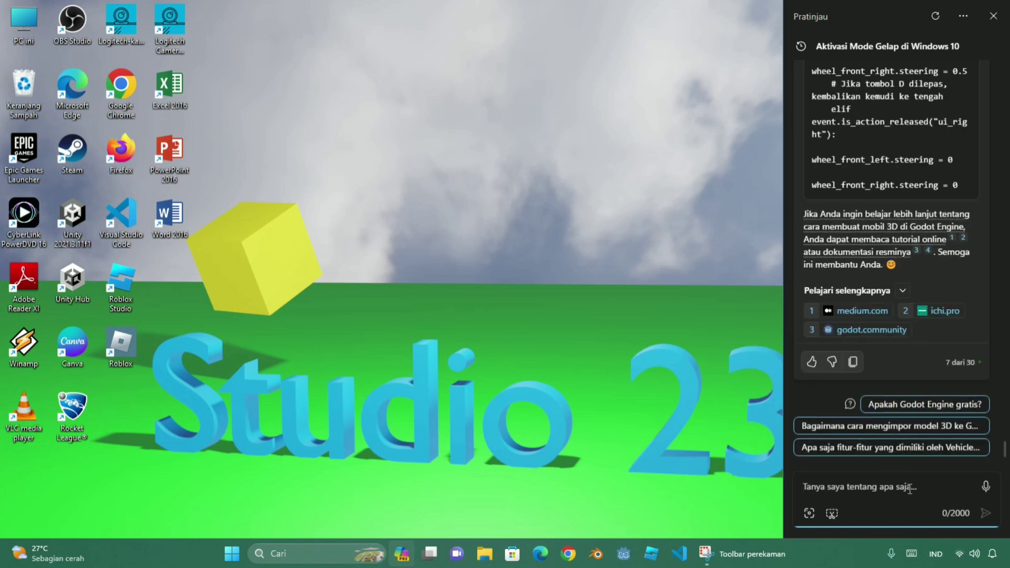
type("bagaimana cara membuat ")
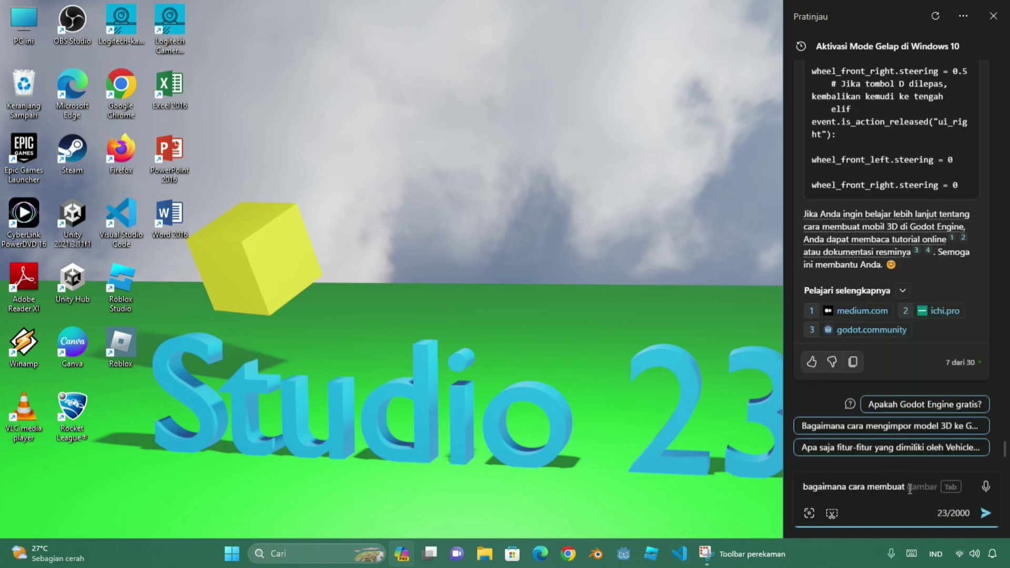
type("mobil di roblox studio")
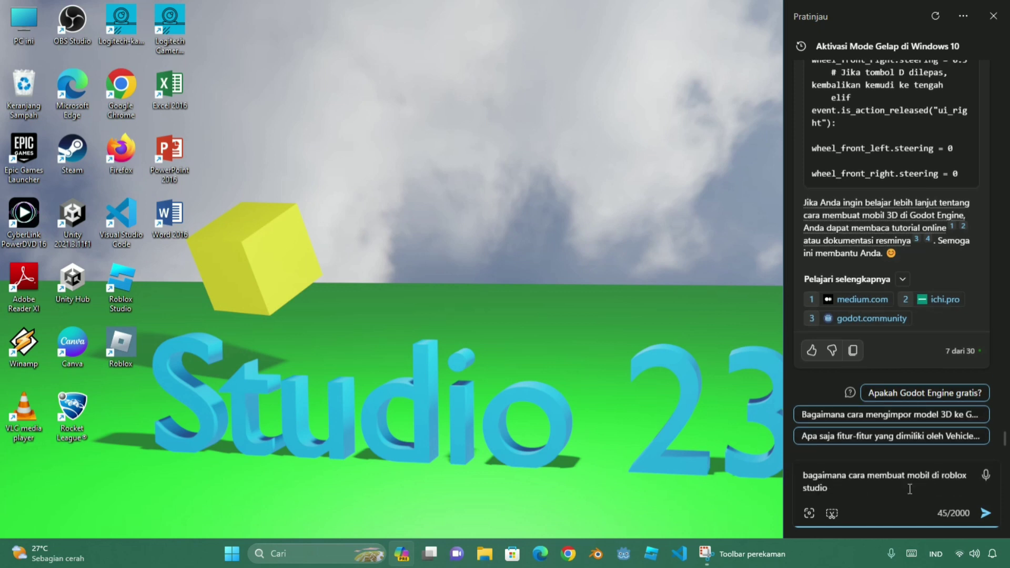
key("Return")
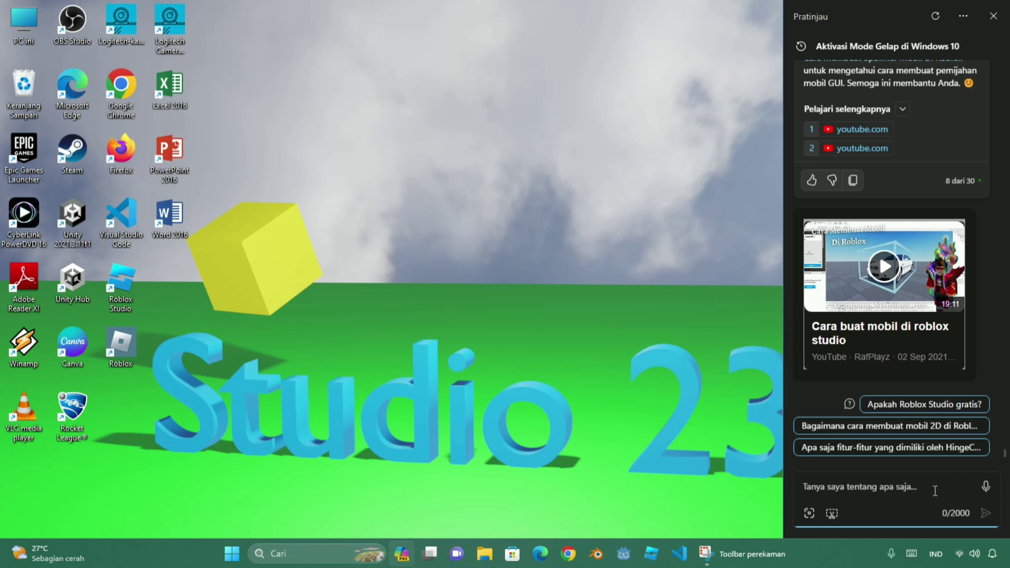
- Ask the chat "bagaimana cara membuat mobil 3d di unity"
type("bagaimana cara membuat ")
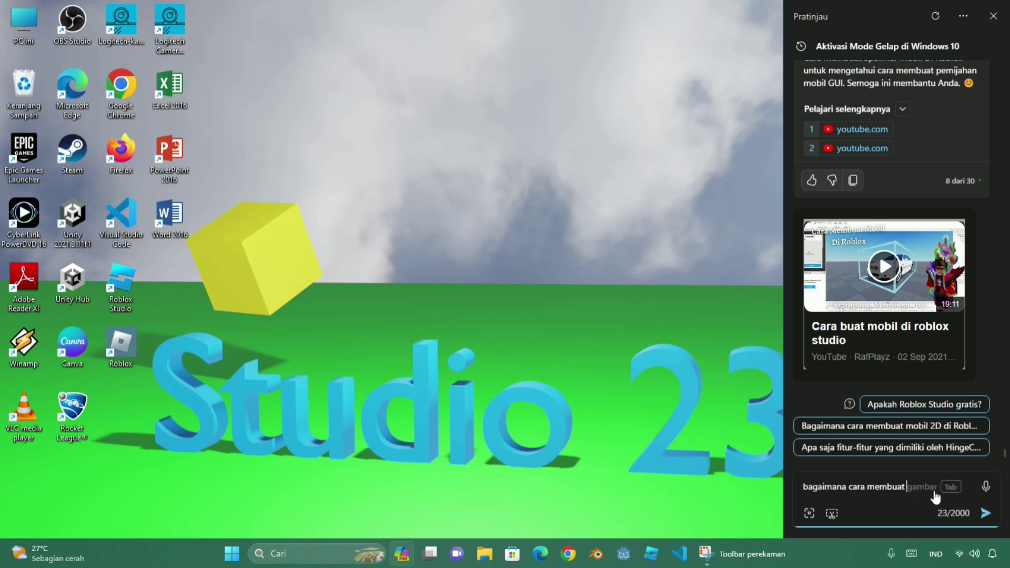
type("mobil 3d ")
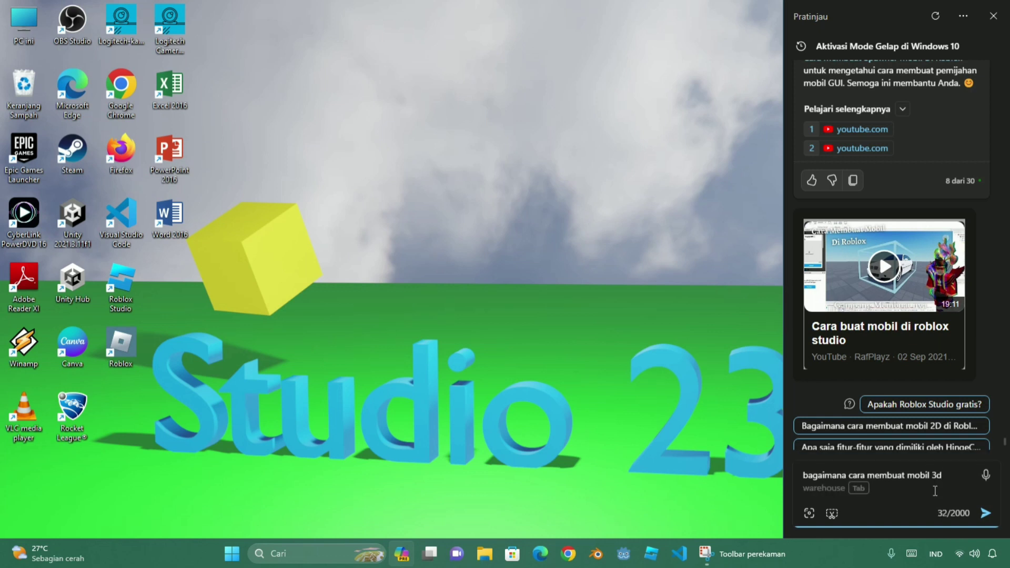
type("di unity")
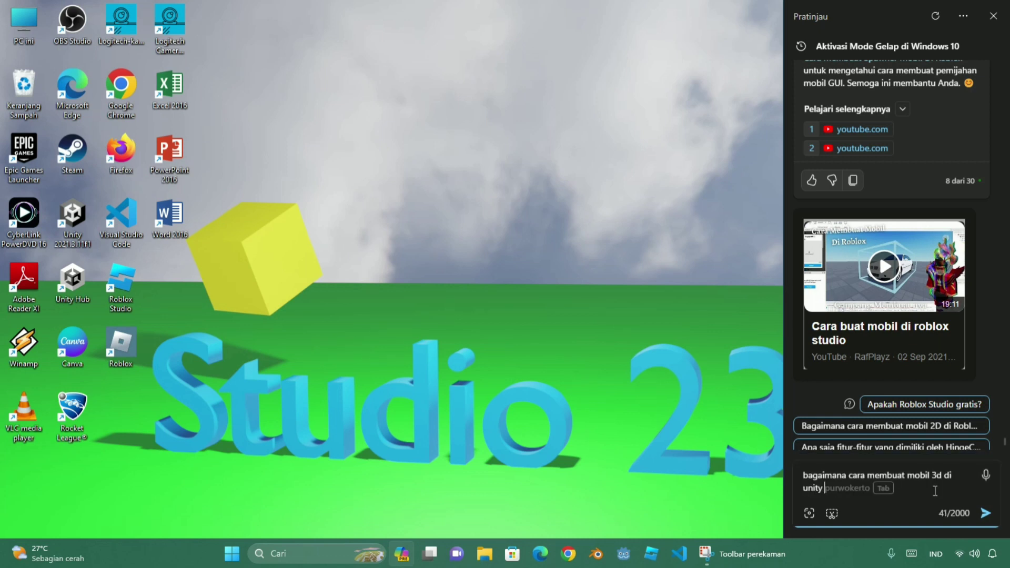
key("Return")
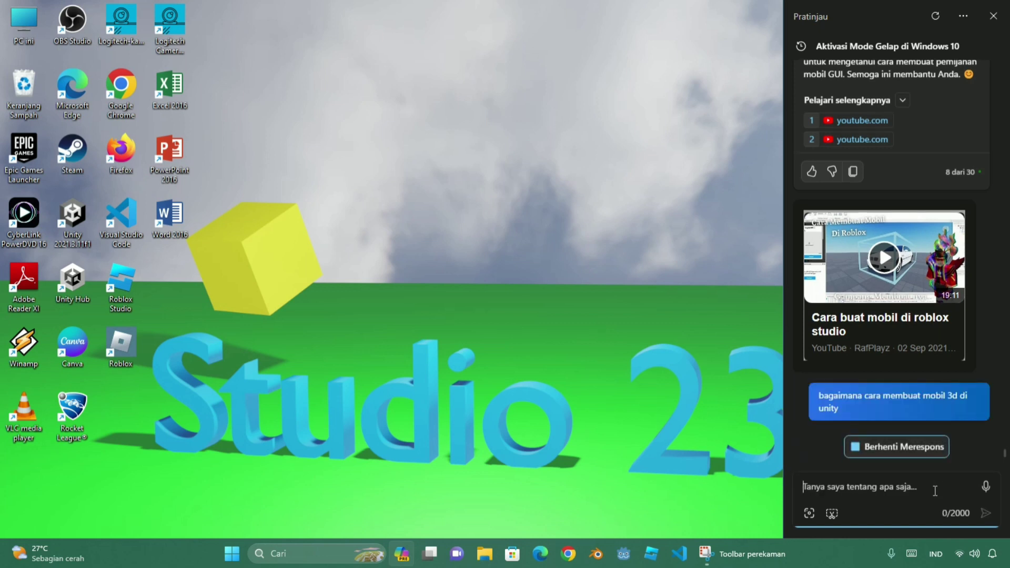
- Ask the chat "bagaimana cara membuat project c++ di vscode"
mouse_move(905, 402)
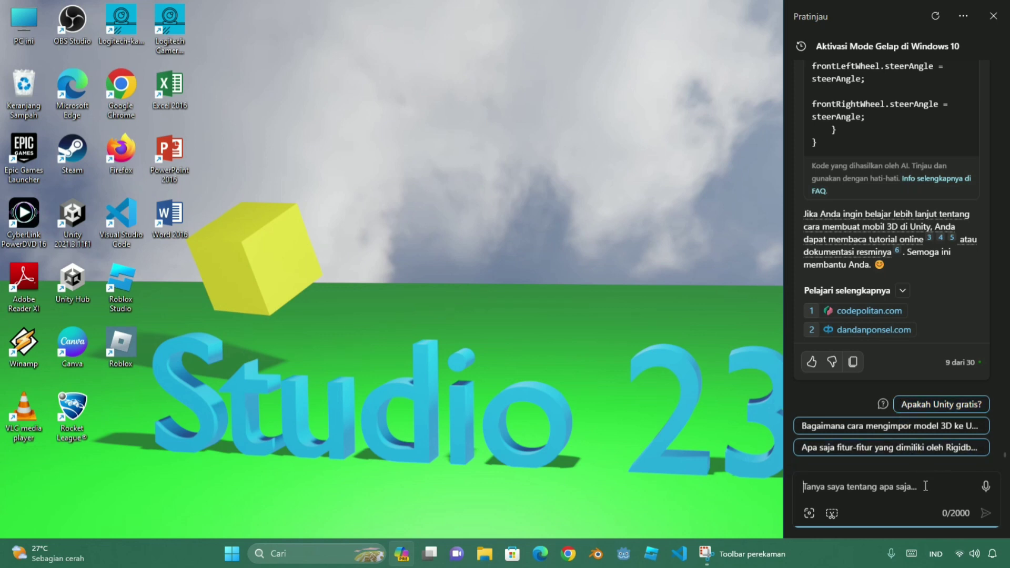
type("baga")
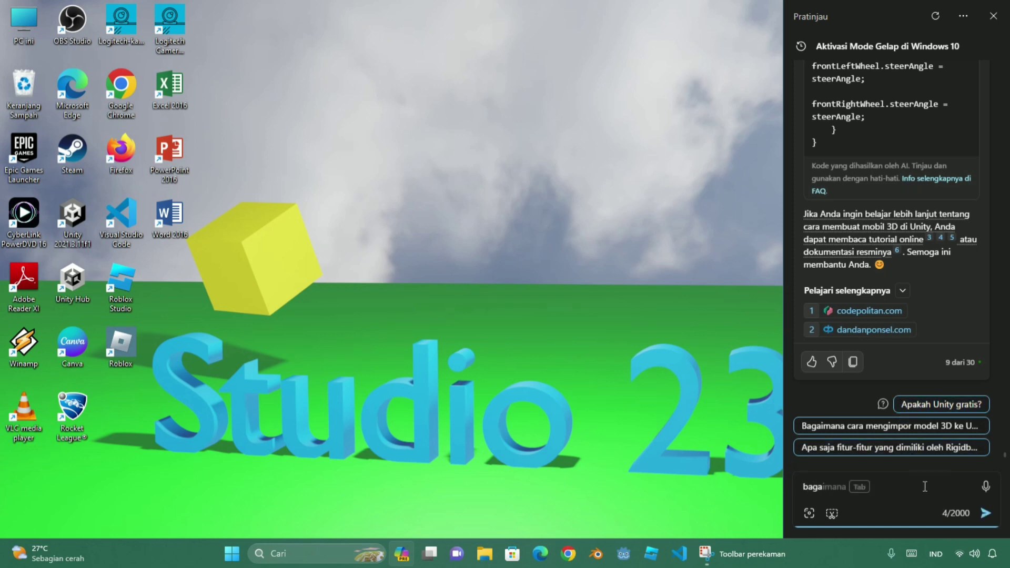
type("imana cara ")
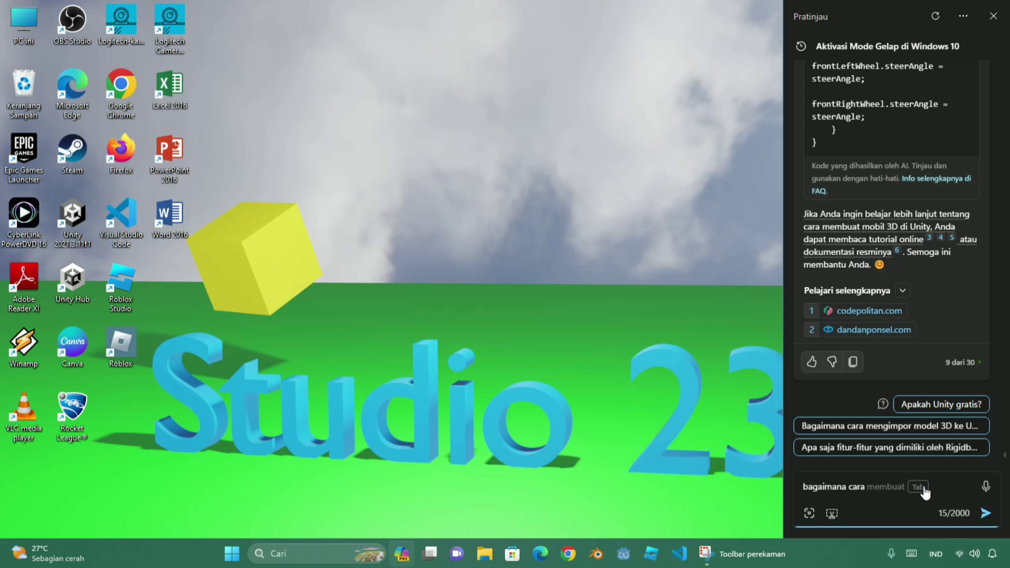
type("membuat project")
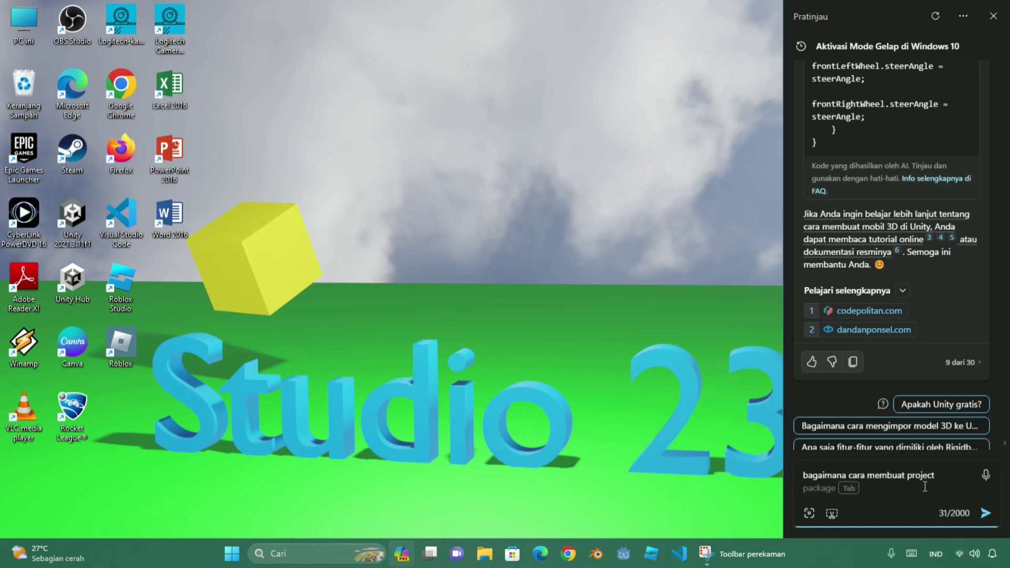
type(" c++ di vs")
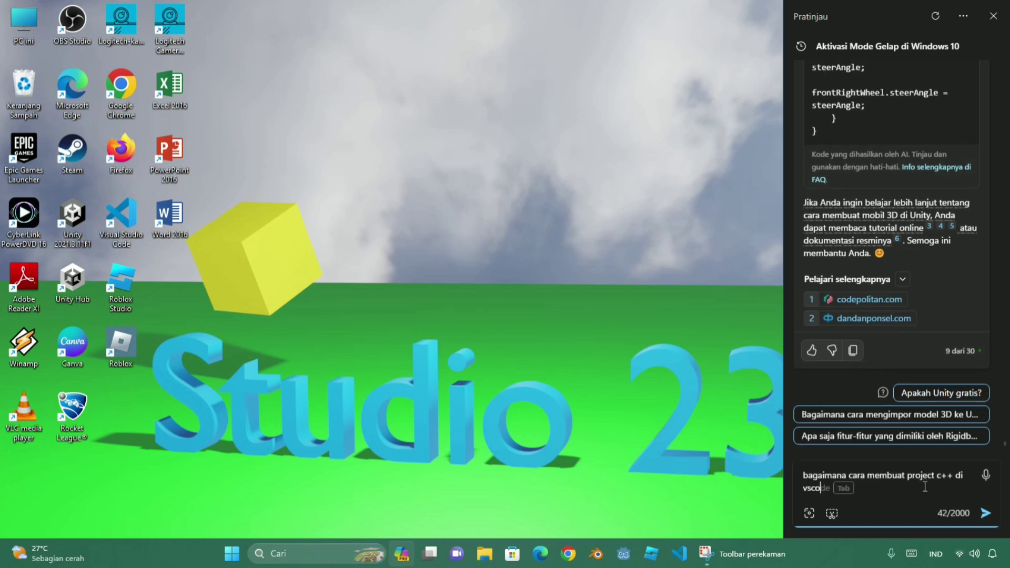
type("co")
key("Tab")
key("Return")
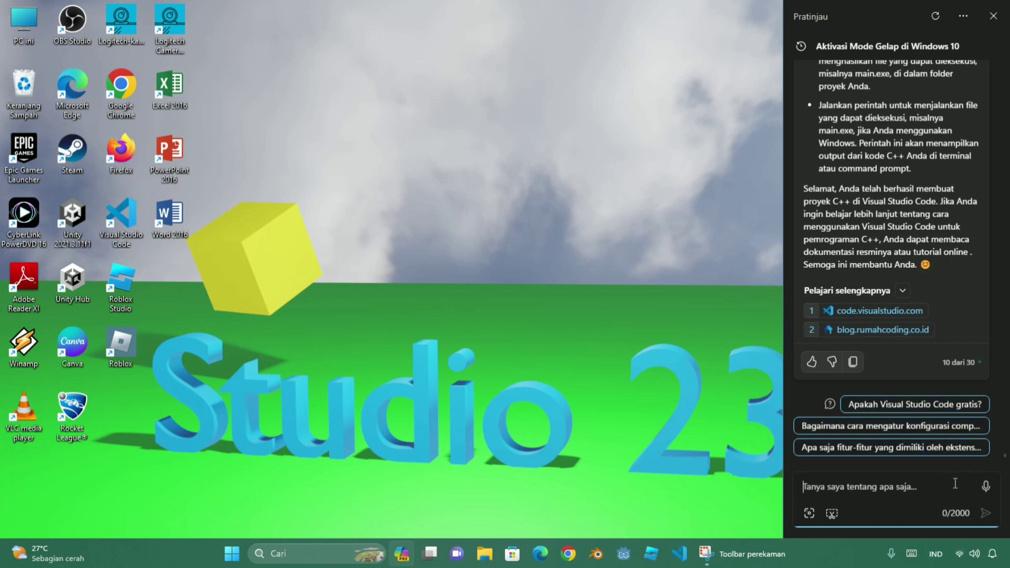
- Request an image of "Orang sedang ngoding" by voice and open the generated picture of the coder in a knit cap seen from behind
left_click(985, 486)
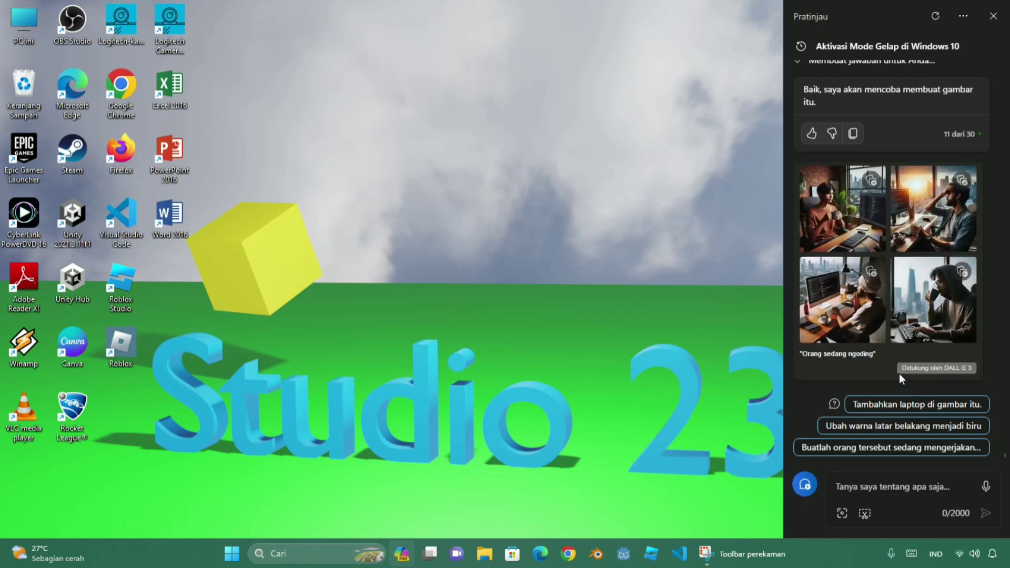
left_click(844, 304)
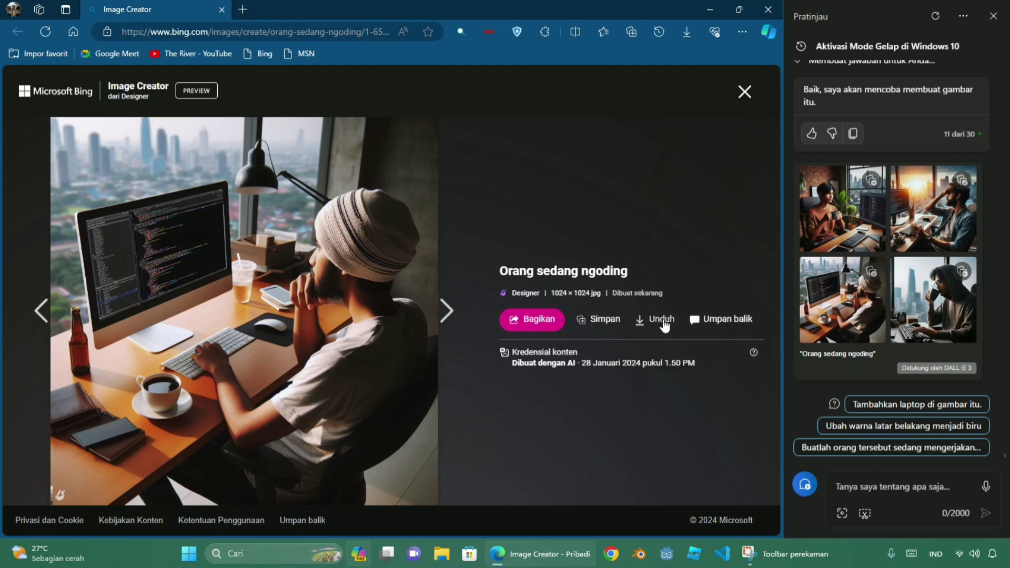
- Download the generated "Orang sedang ngoding" picture, view the saved JPEG, and close the viewer and browser windows
left_click(650, 319)
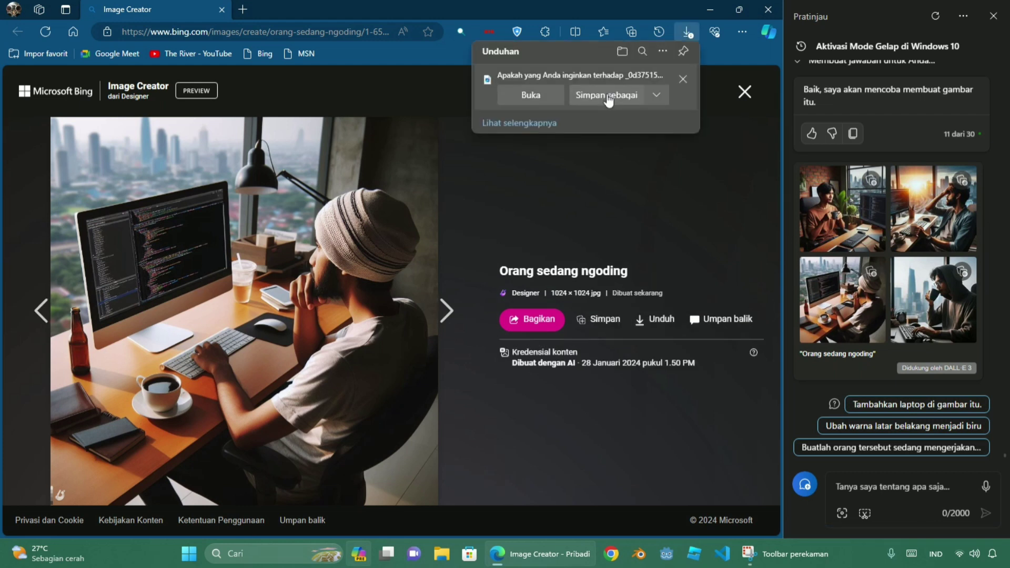
left_click(601, 108)
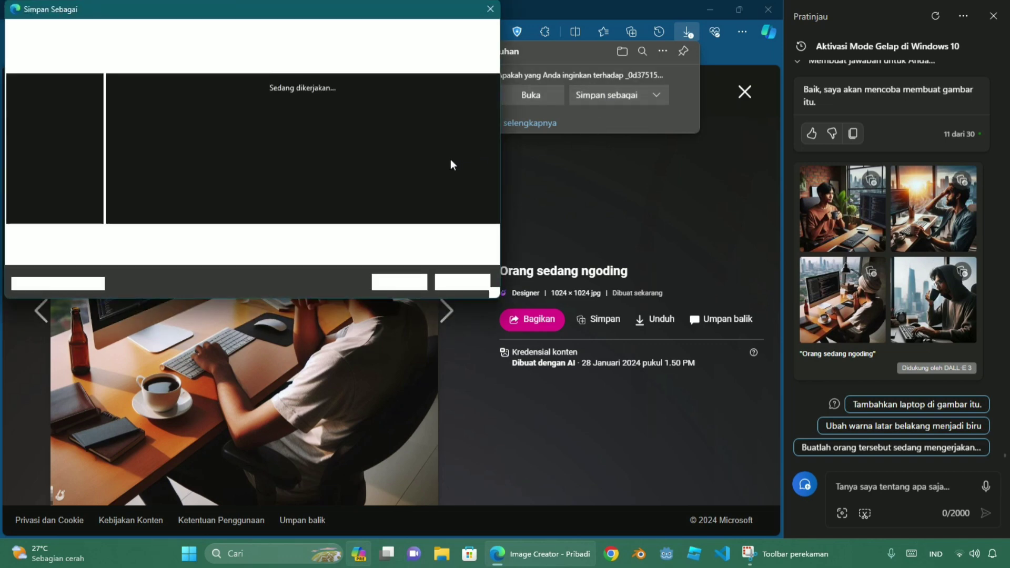
left_click(398, 282)
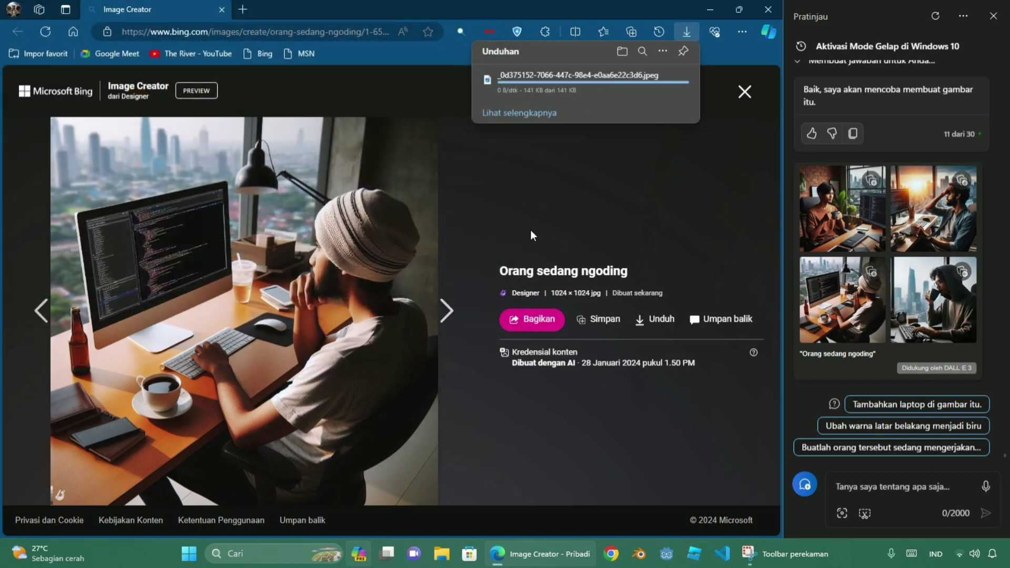
left_click(519, 86)
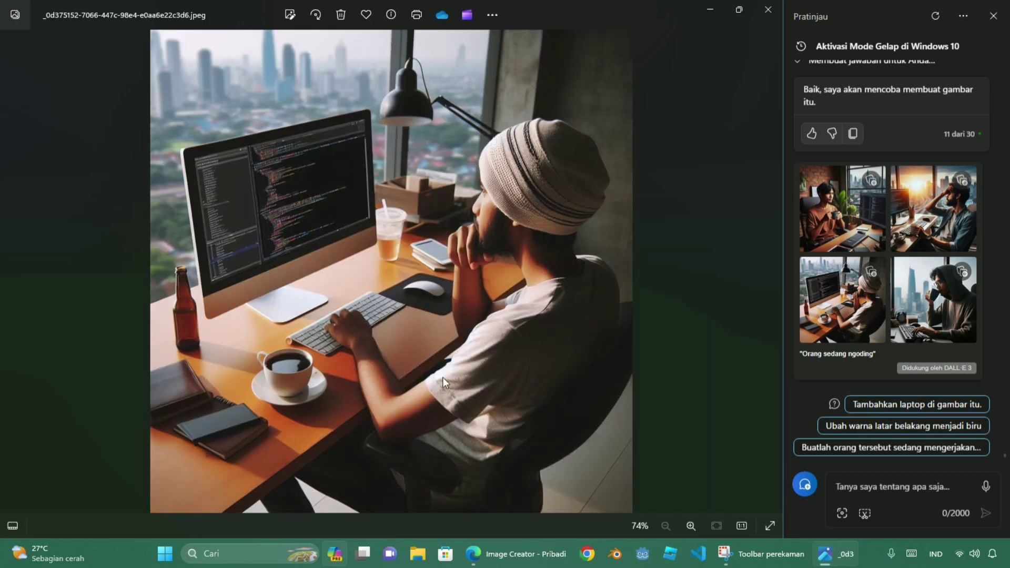
left_click(768, 10)
left_click(770, 9)
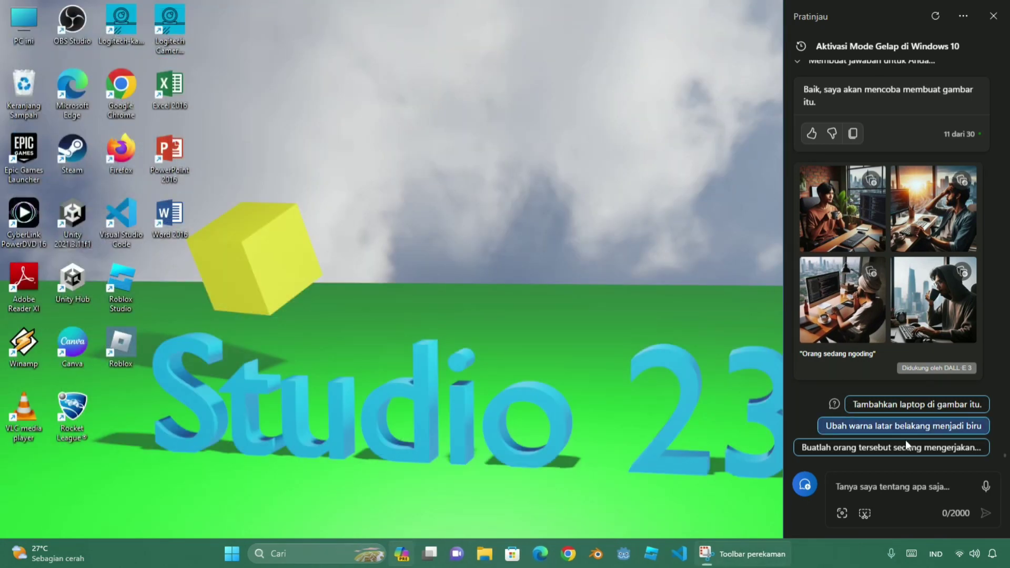
- Reset the chat and ask the suggested prompt for step-by-step pizza crust instructions
left_click(907, 486)
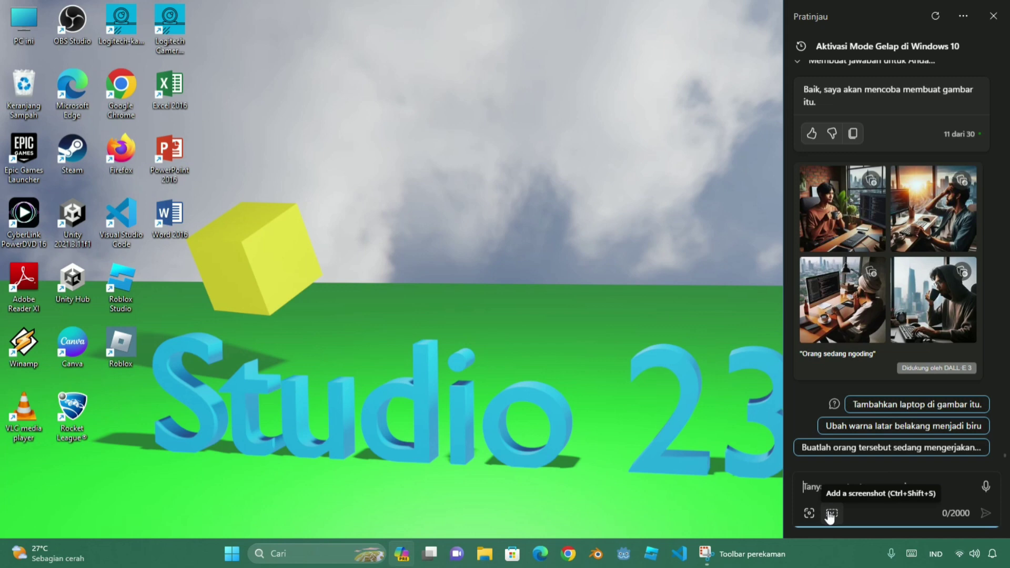
scroll(888, 317, "up", 15)
left_click_drag(1004, 420, 1004, 67)
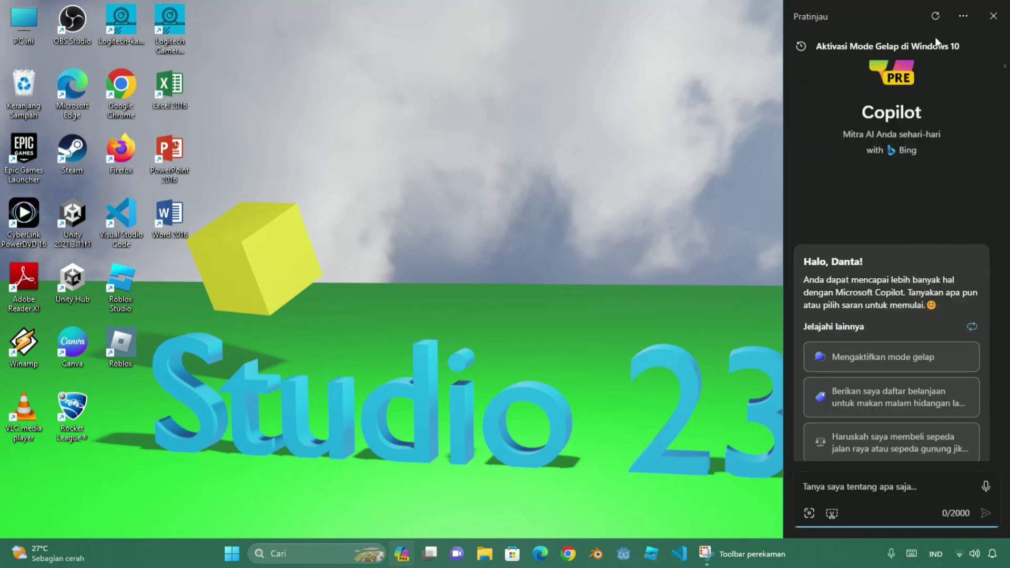
left_click(935, 16)
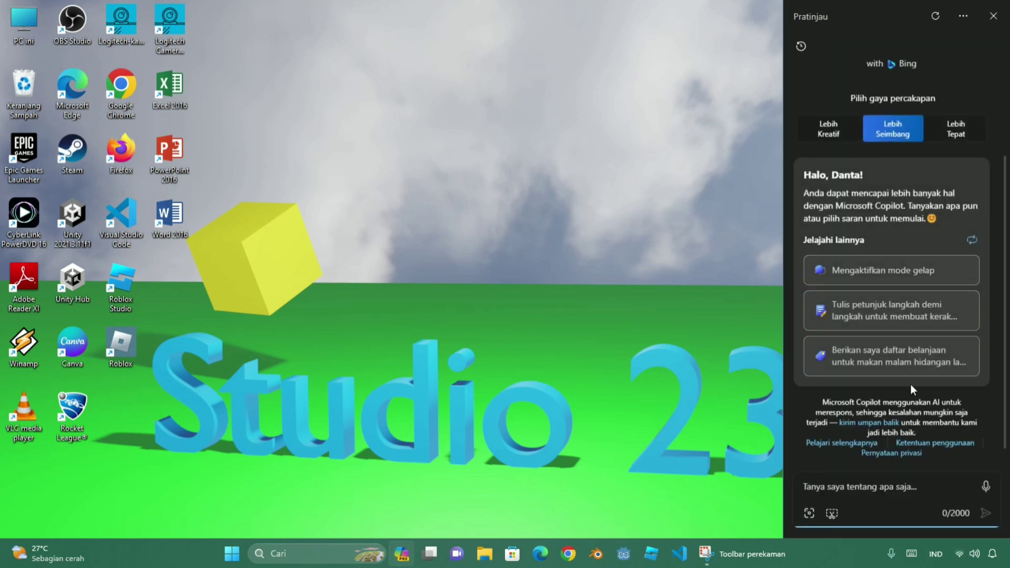
scroll(875, 315, "up", 2)
scroll(875, 315, "down", 2)
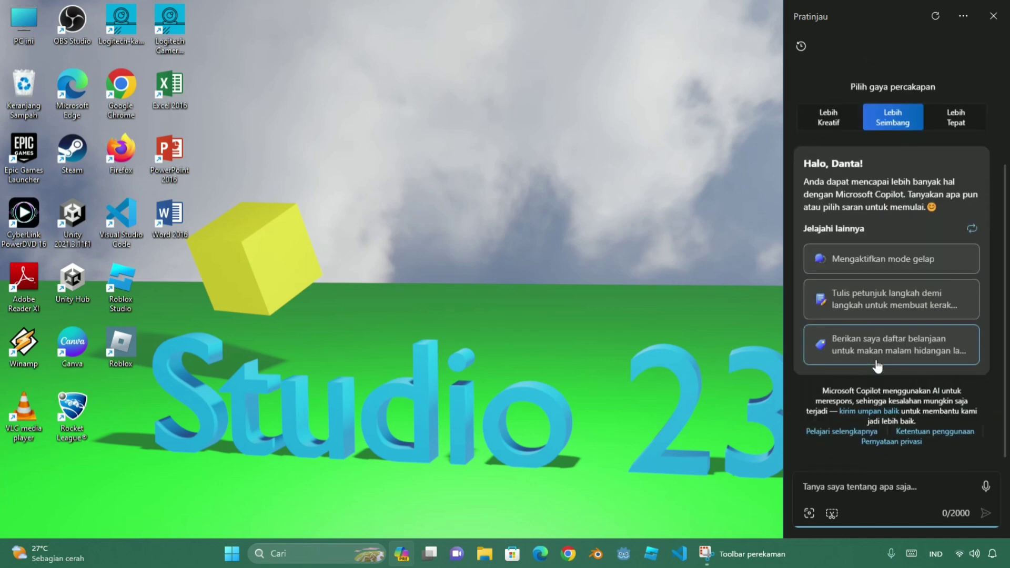
left_click(934, 309)
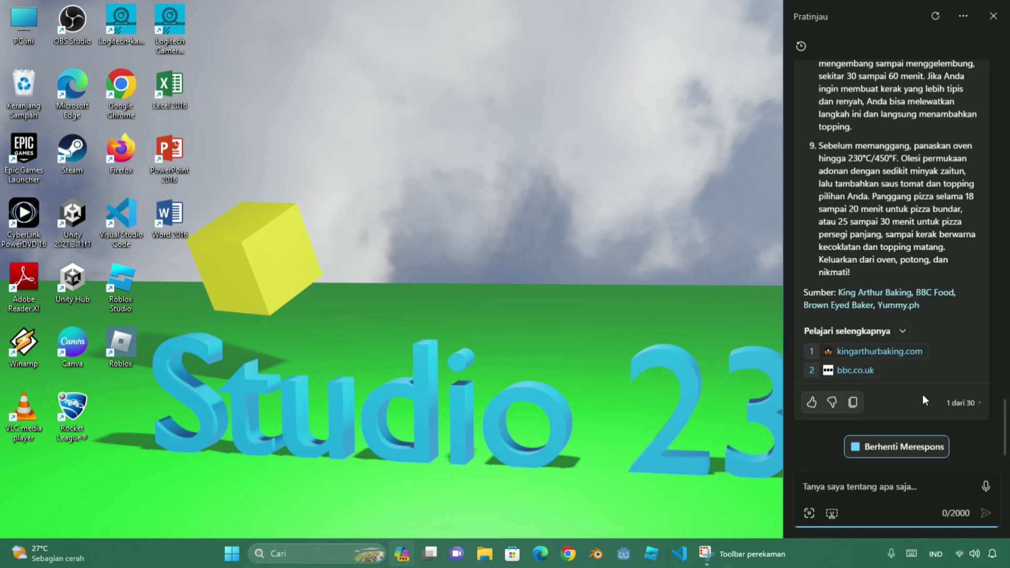
- Open the kingarthurbaking.com source and request a page summary with "Buat ringkasan halaman", dismissing the newsletter offer and closing the browser
left_click(869, 353)
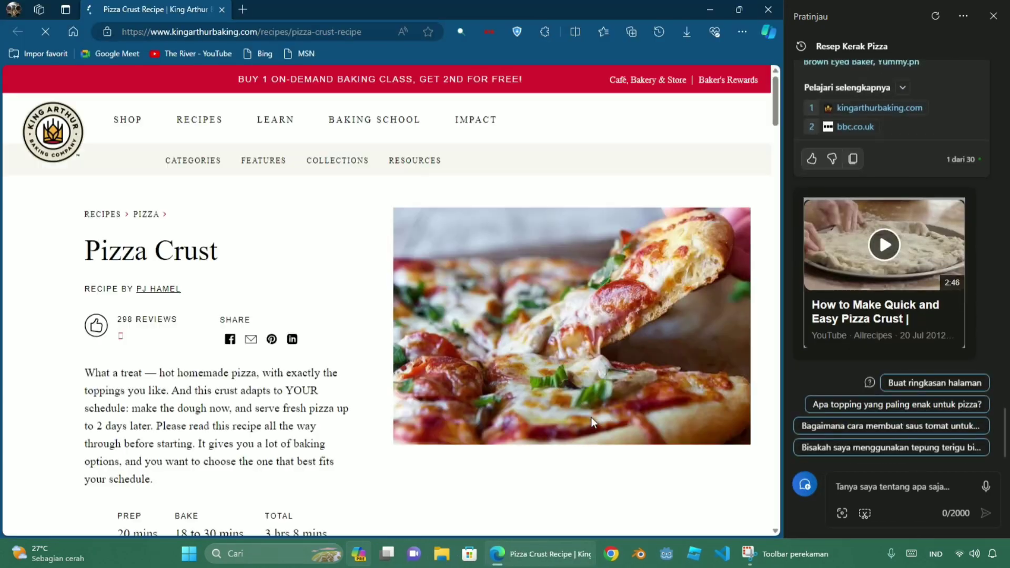
left_click(962, 384)
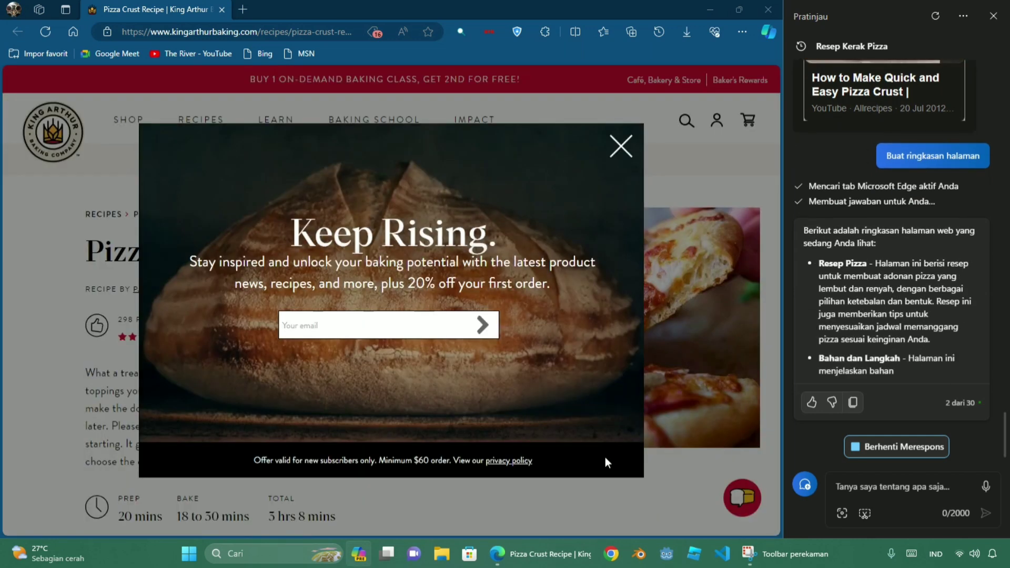
left_click(620, 146)
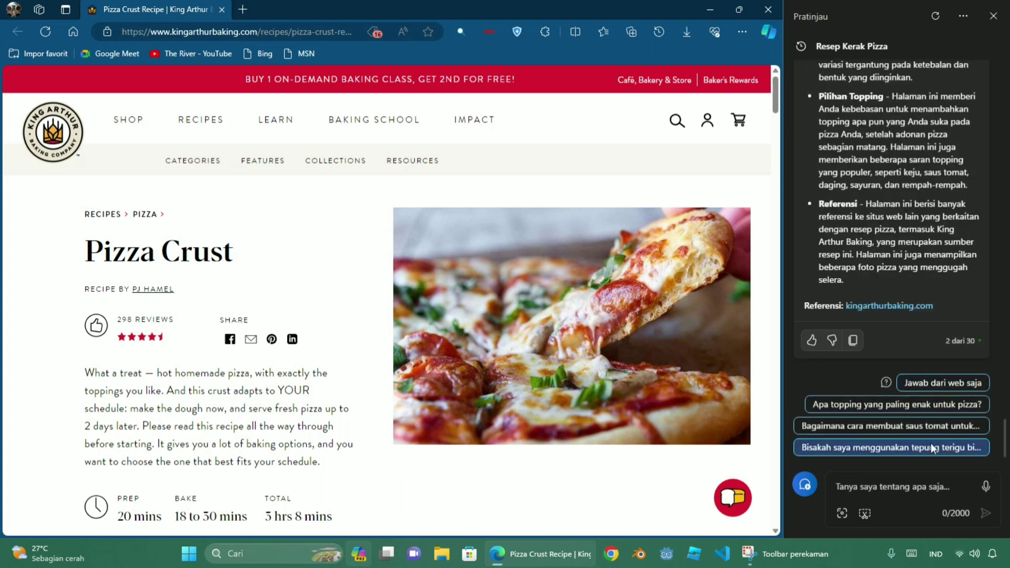
left_click(768, 10)
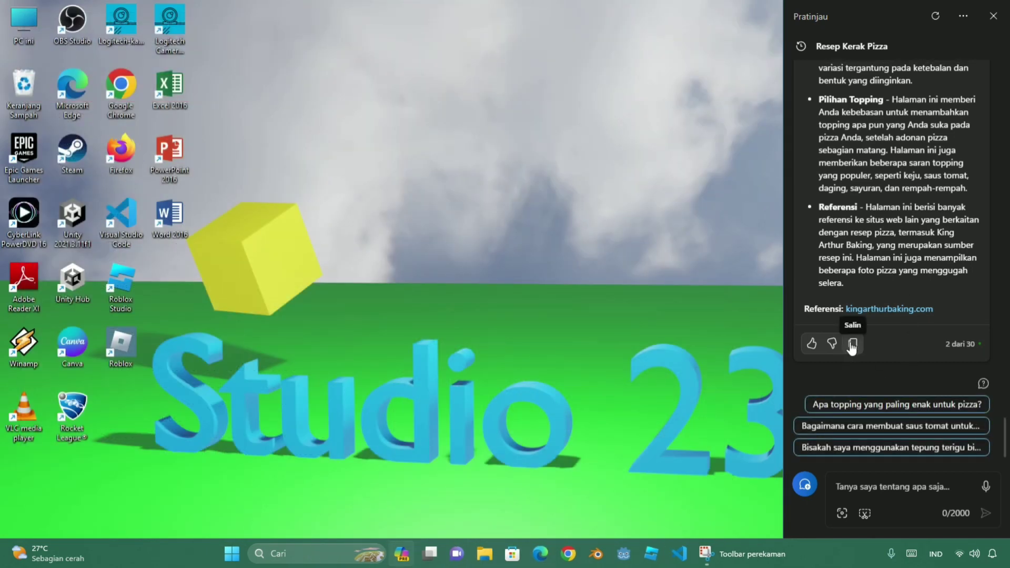
- Ask by voice how to create a player in Godot and how to create one in Unity
left_click(897, 486)
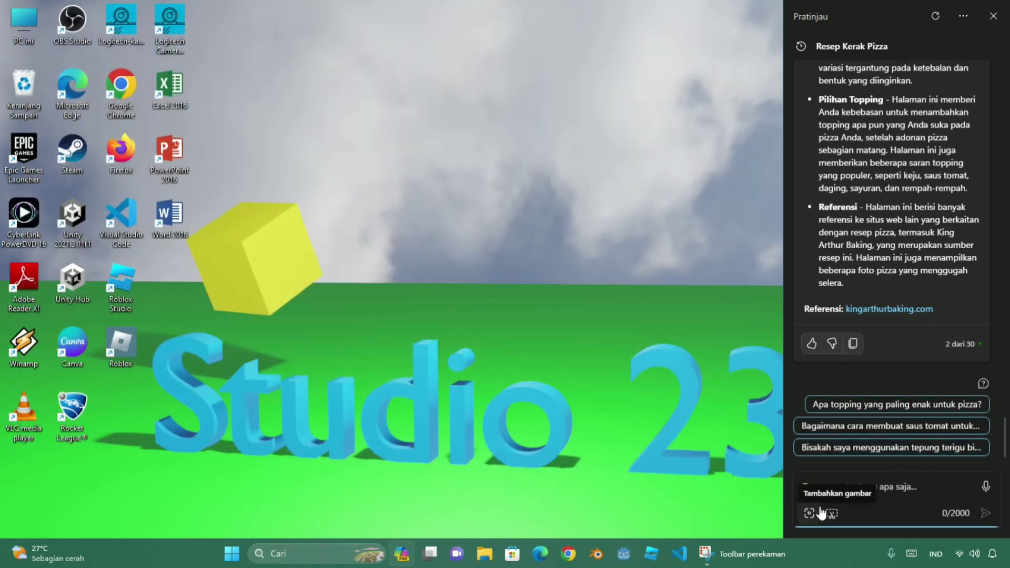
left_click(985, 487)
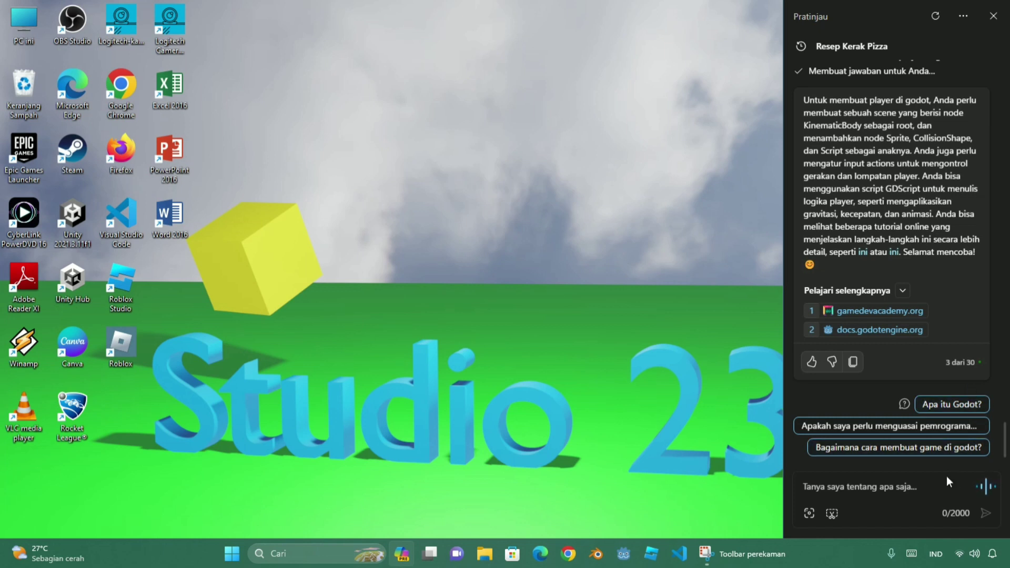
left_click(987, 487)
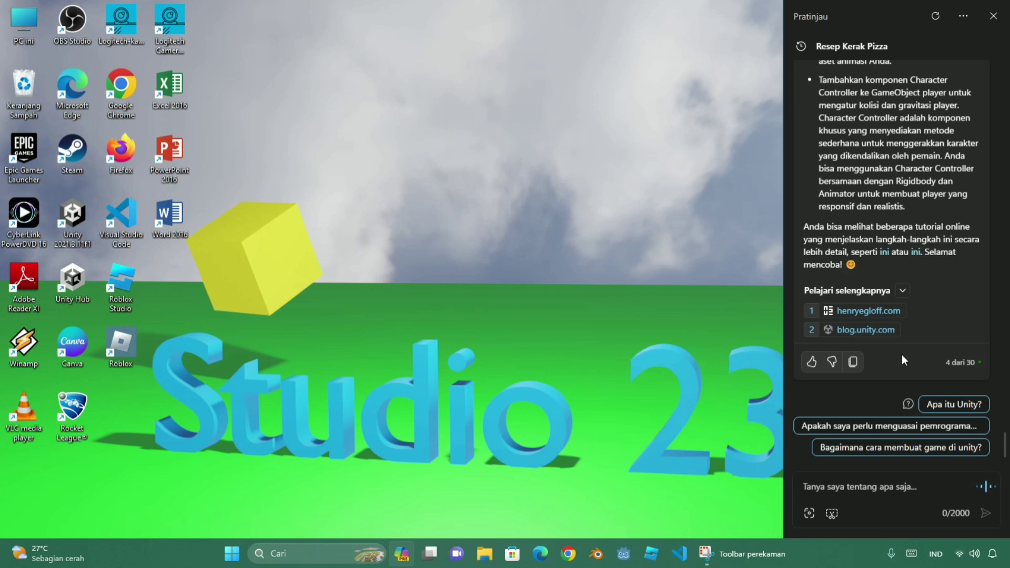
- Request by voice "Buatkanlah cerita fantasi yang bercerita tentang ada seorang anak di hutan dan dimakan oleh serigala" and read the story
left_click(985, 486)
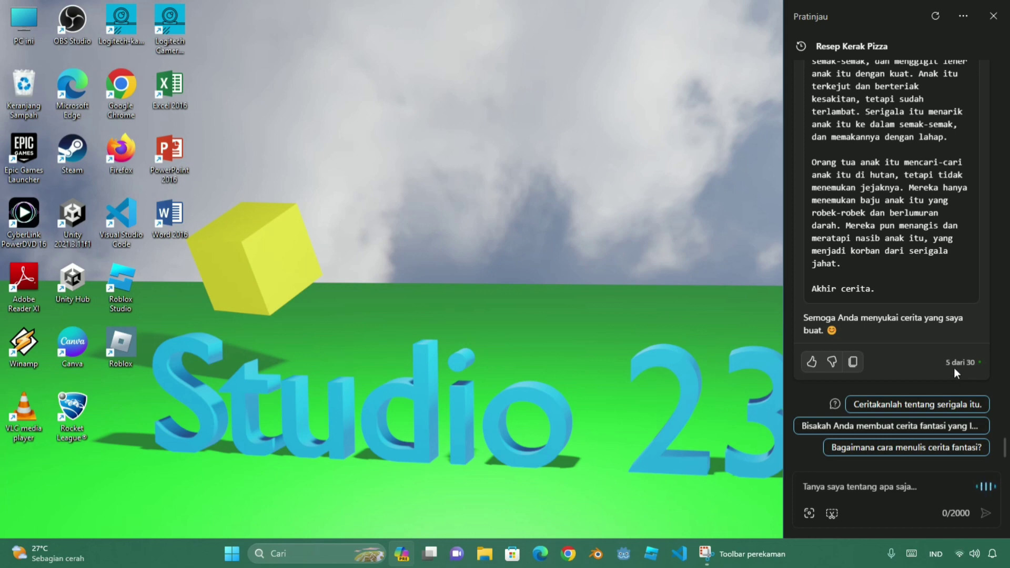
scroll(954, 367, "up", 15)
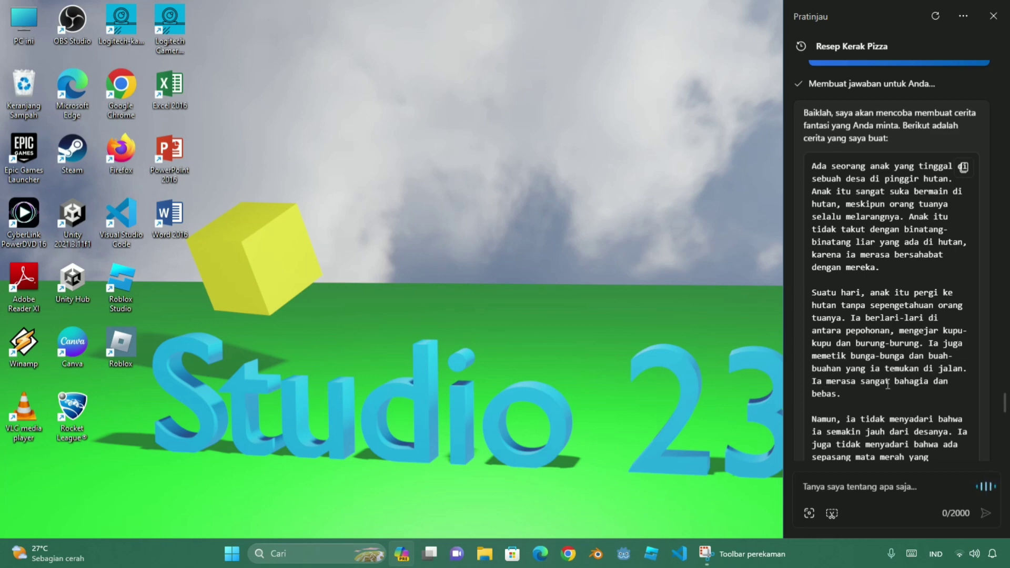
scroll(821, 368, "down", 2)
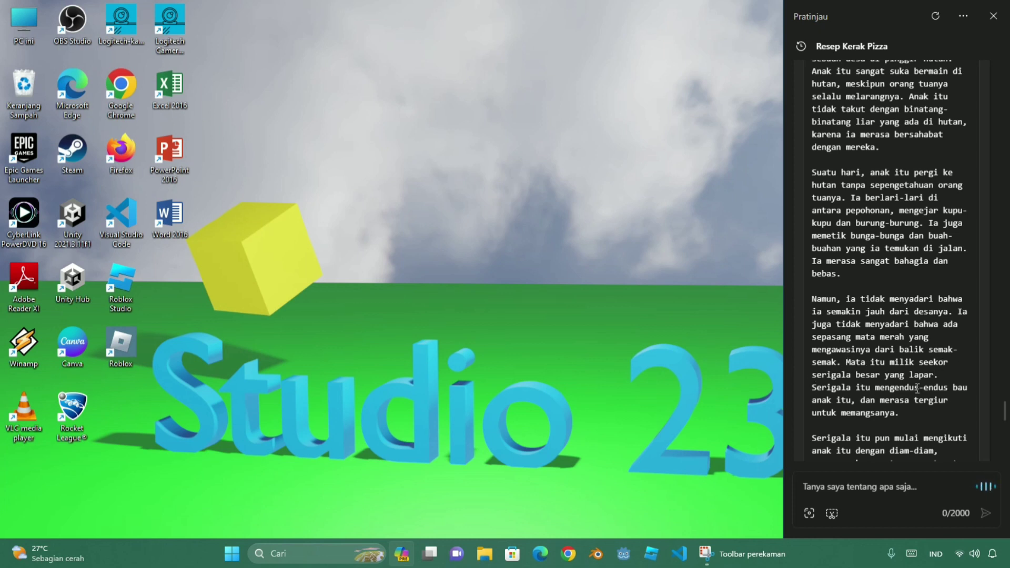
scroll(910, 356, "down", 3)
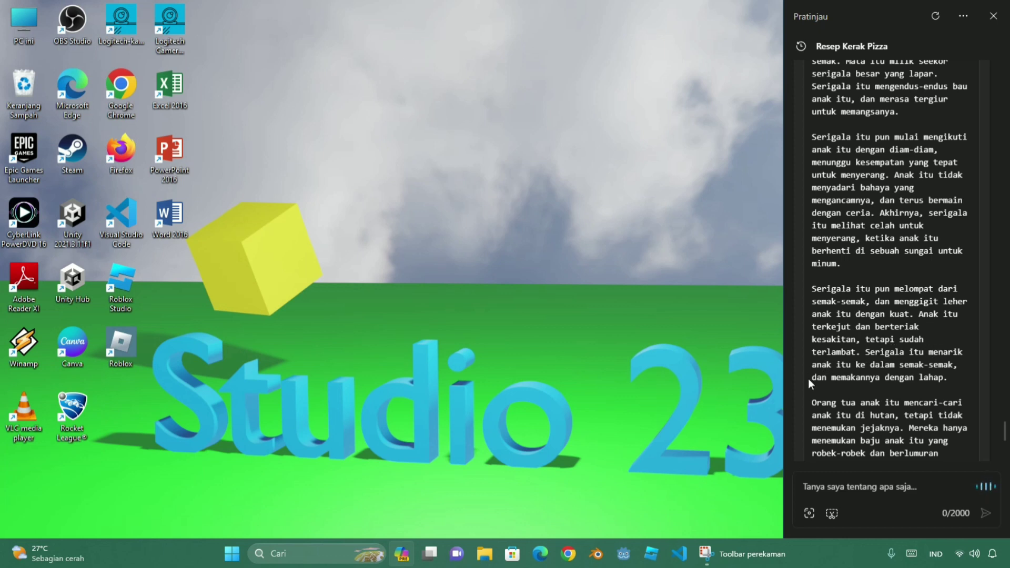
scroll(827, 345, "down", 2)
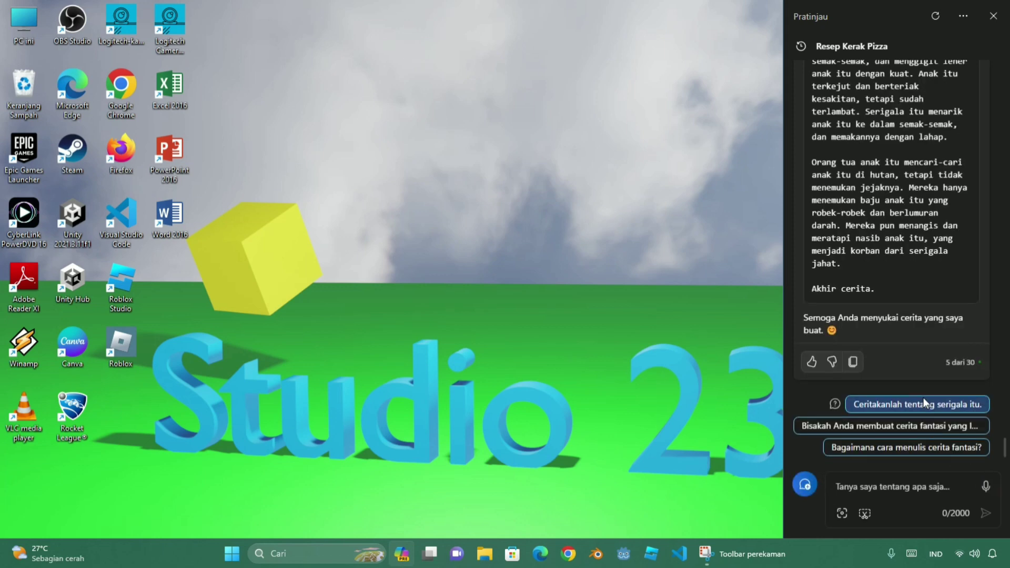
- Copy the generated fantasy story into a blank Notepad document and close Notepad
scroll(922, 398, "up", 15)
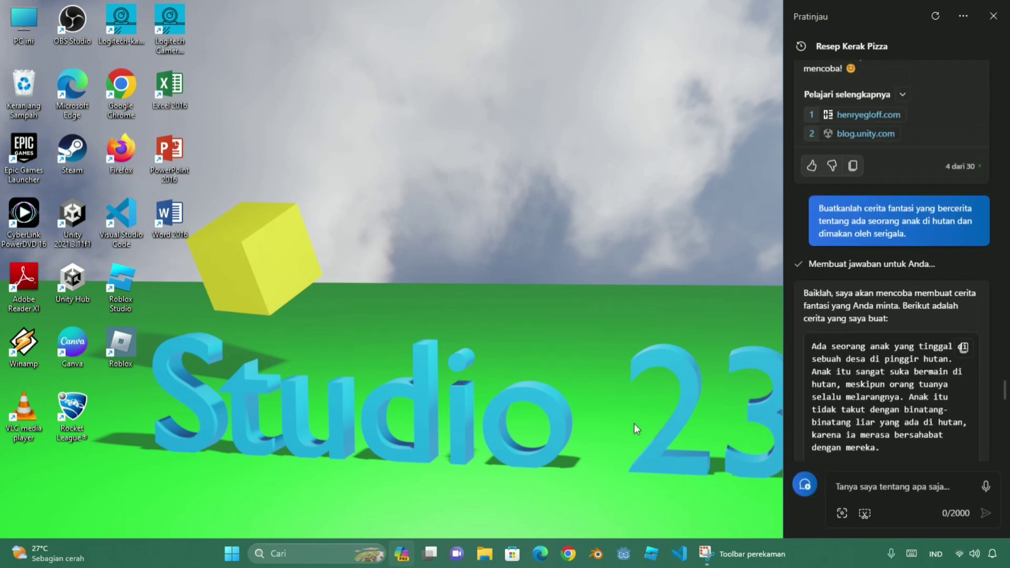
left_click(232, 554)
left_click(657, 236)
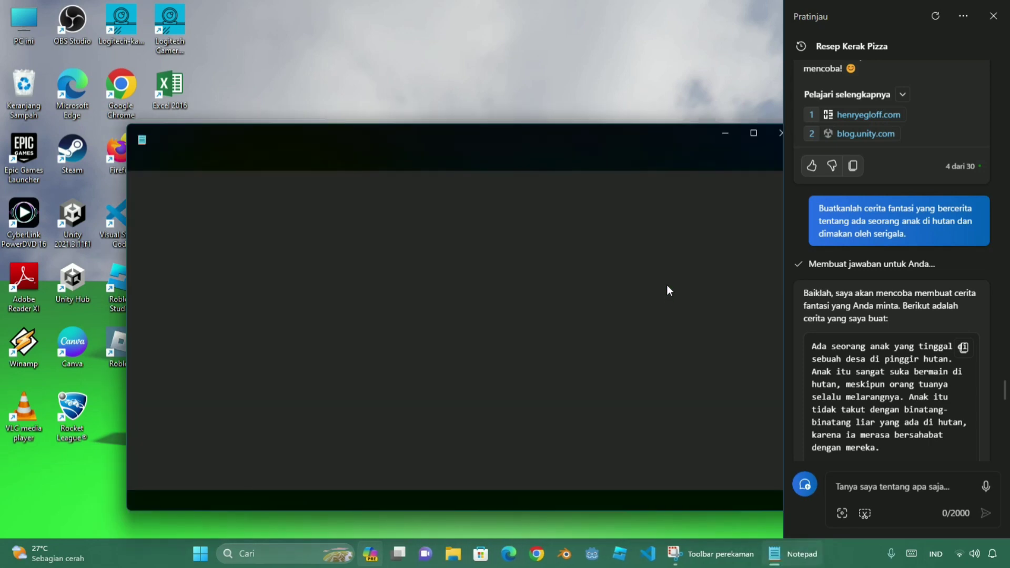
left_click(638, 135)
right_click(252, 231)
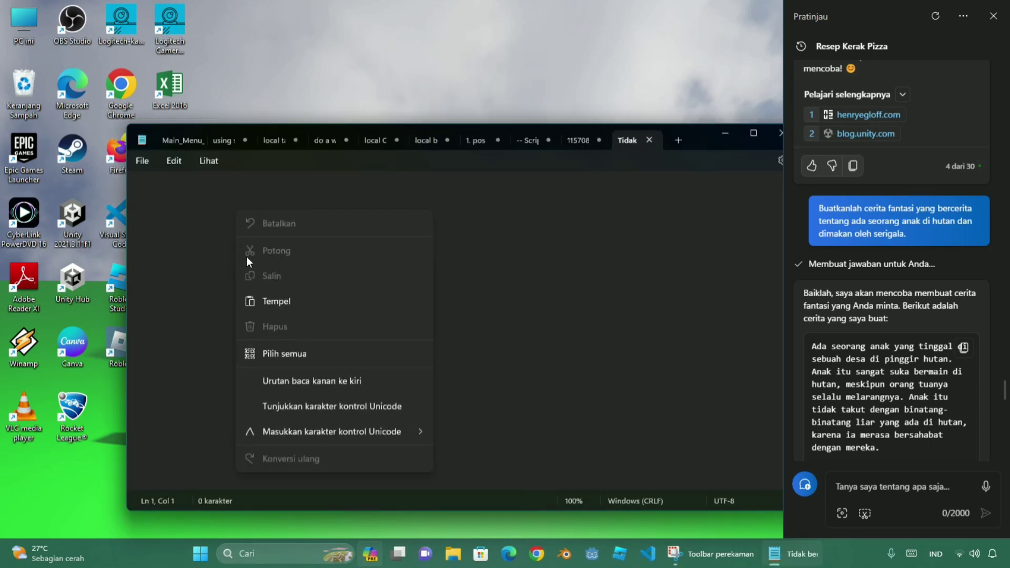
left_click(279, 295)
left_click_drag(698, 132, 605, 164)
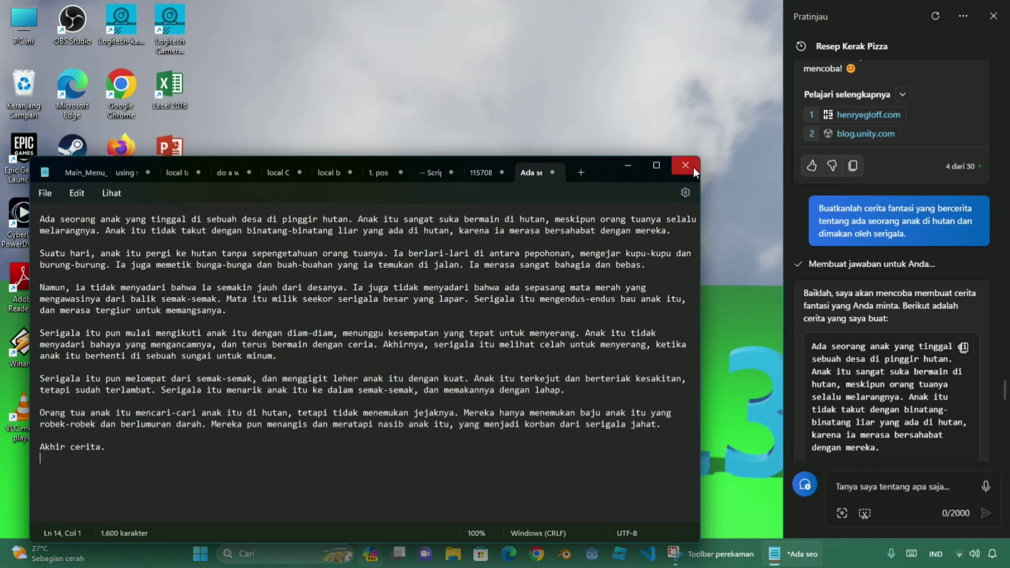
left_click(693, 167)
scroll(924, 358, "down", 15)
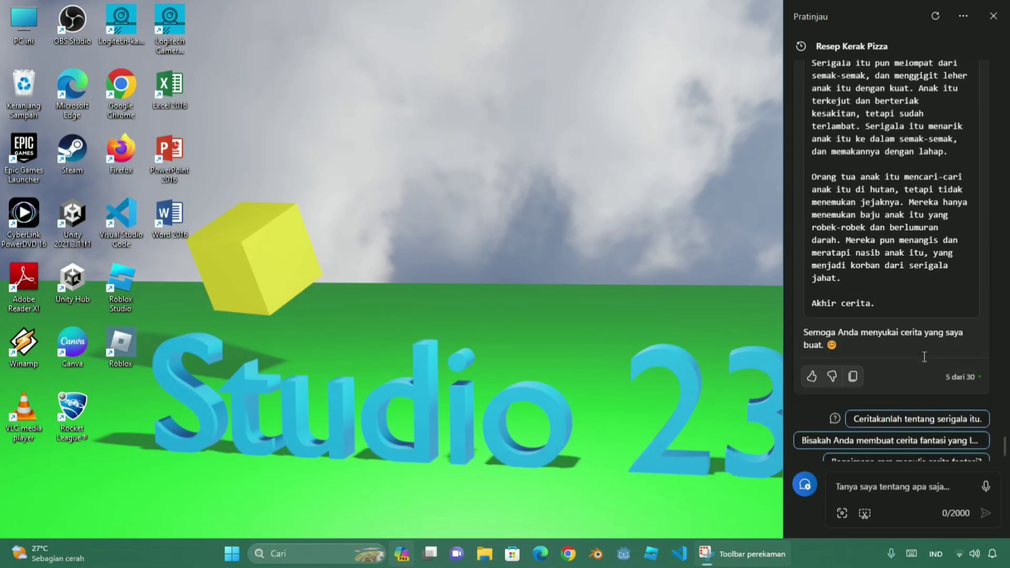
- Review the earlier conversations "Uji Coba Permainan" and "Gambar User Interface" from the chat history
left_click(800, 46)
left_click(875, 254)
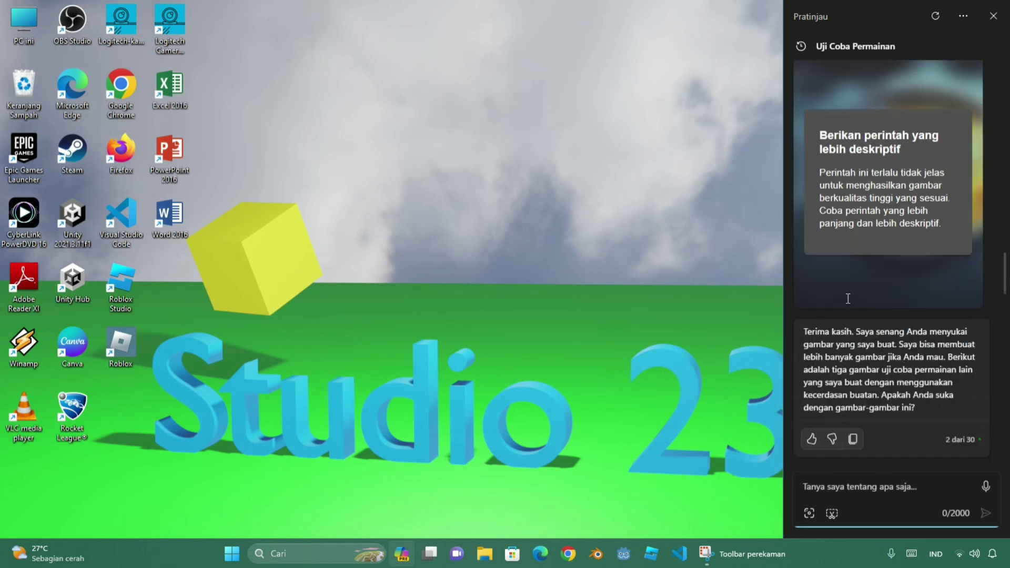
left_click(801, 46)
left_click(854, 277)
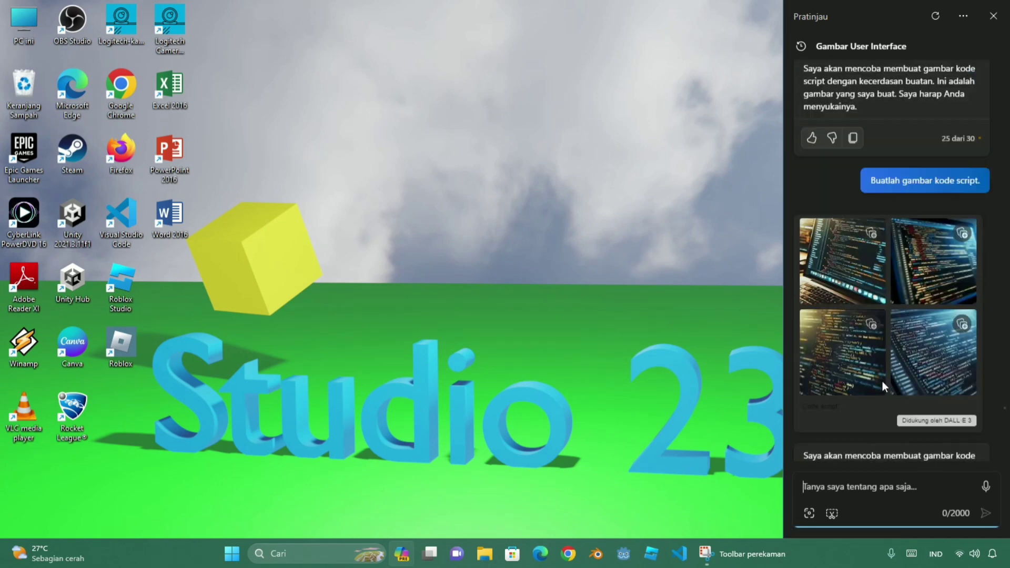
- Start a new chat from the recent activity list and reload the assistant
left_click(800, 46)
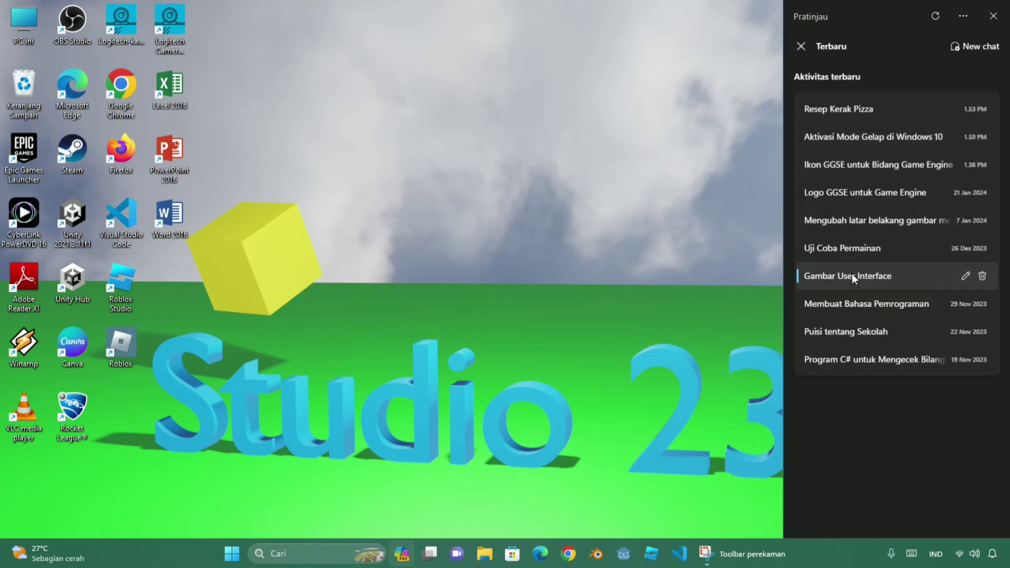
left_click(977, 48)
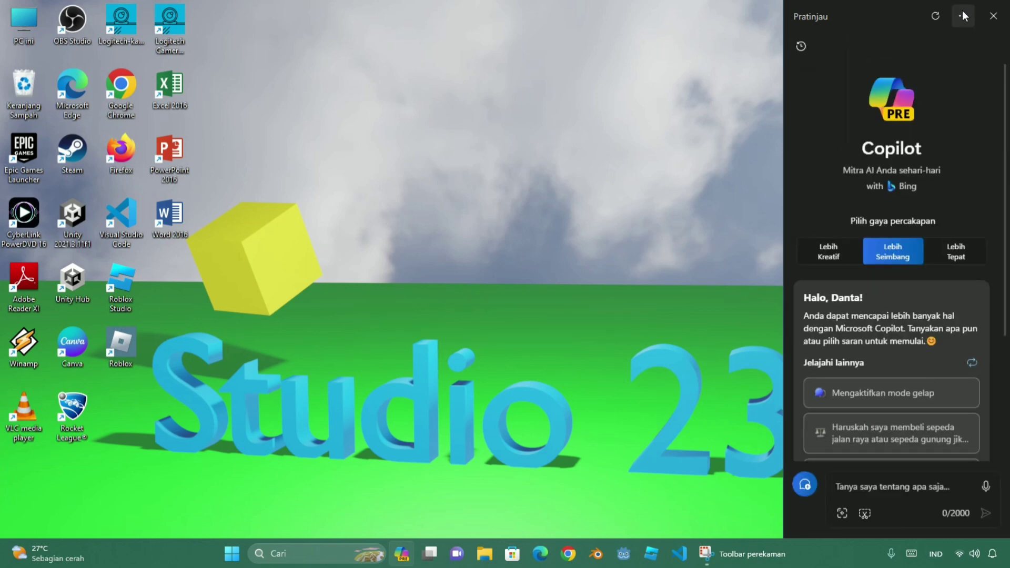
left_click(963, 16)
left_click(923, 38)
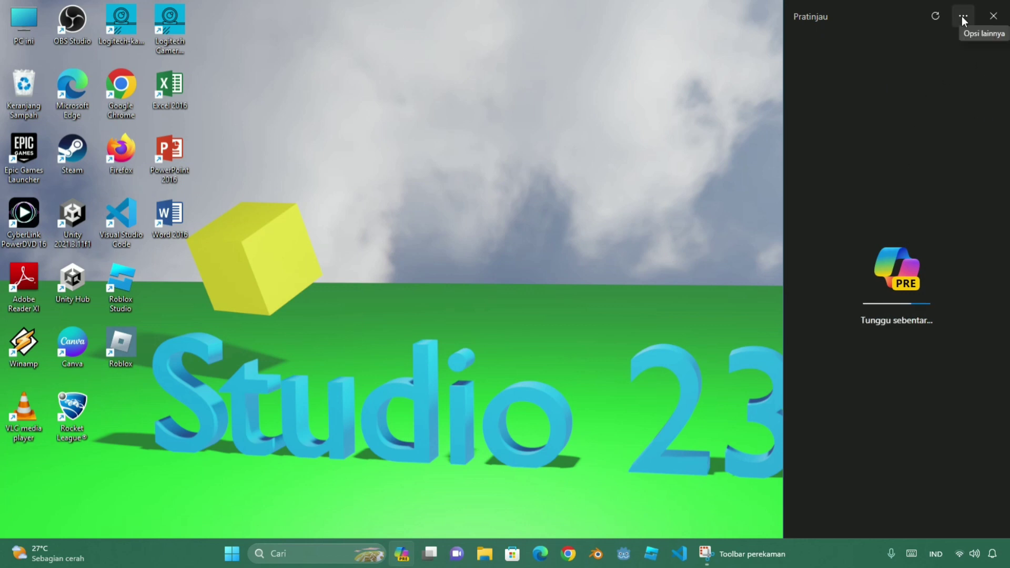
- Switch sharing of Microsoft Edge content with Bing Chat off and back on in the settings
left_click(962, 15)
left_click(899, 139)
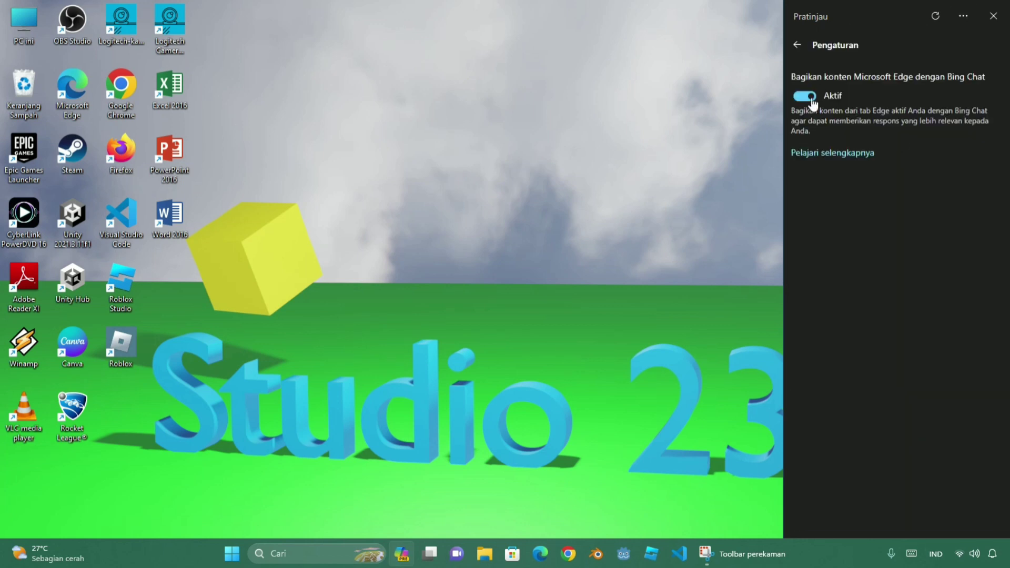
left_click(810, 97)
left_click(809, 97)
- Leave the settings and start a new topic in the chat
left_click(797, 46)
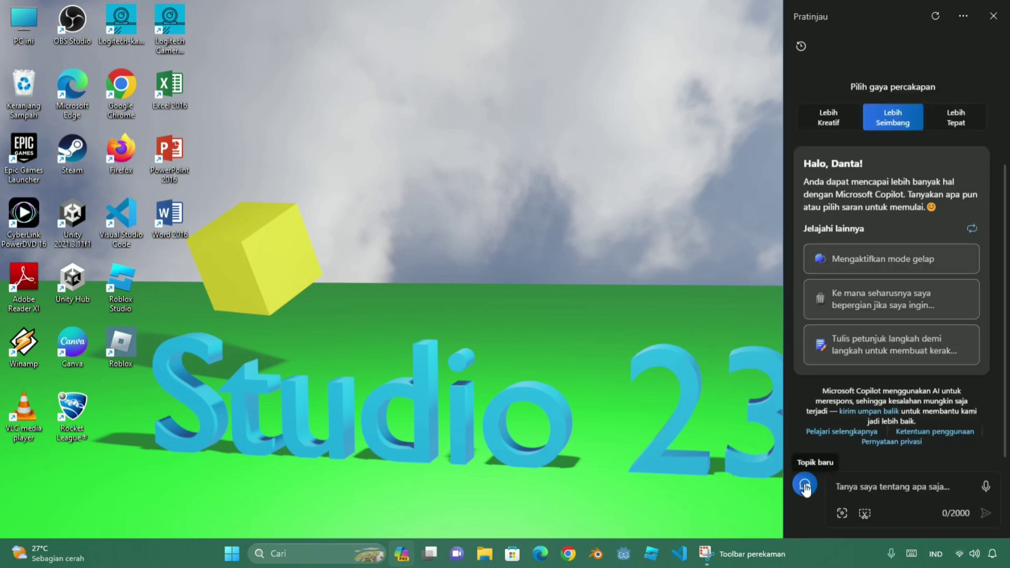
left_click(804, 487)
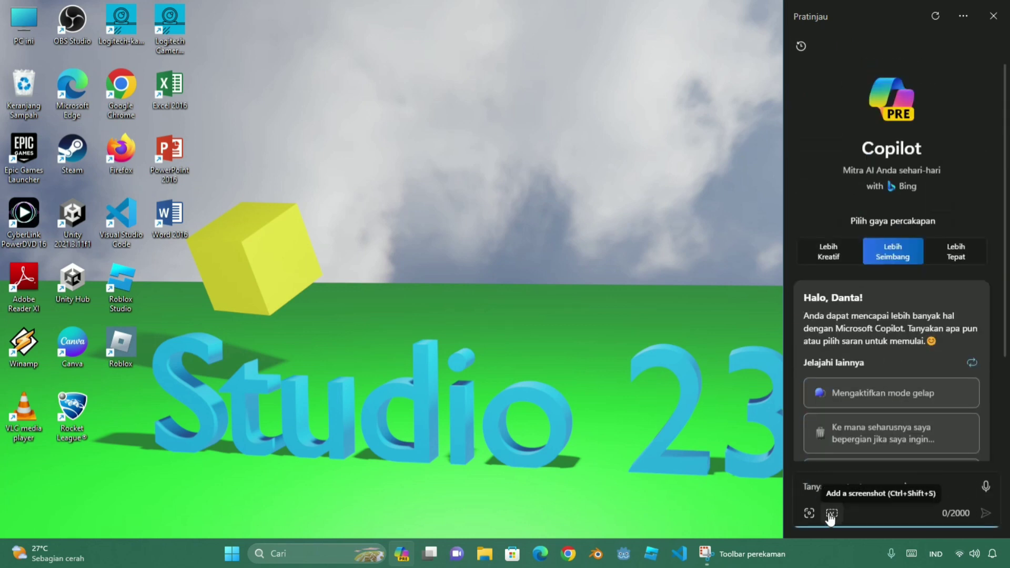
- Capture a screenshot of the Copilot pane, choose yellow as the text annotation colour, and attach the capture to the chat message
left_click(810, 514)
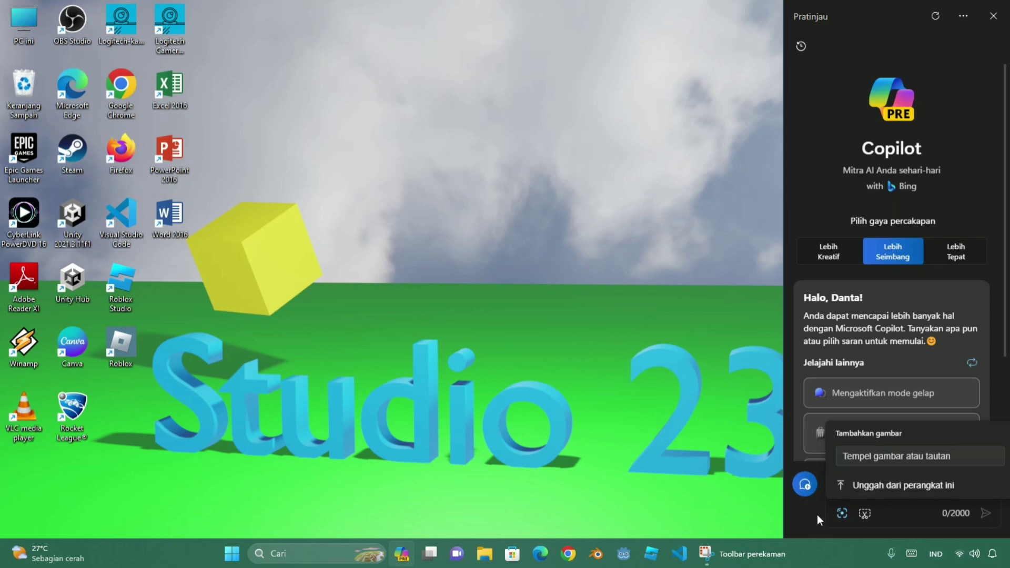
left_click(842, 512)
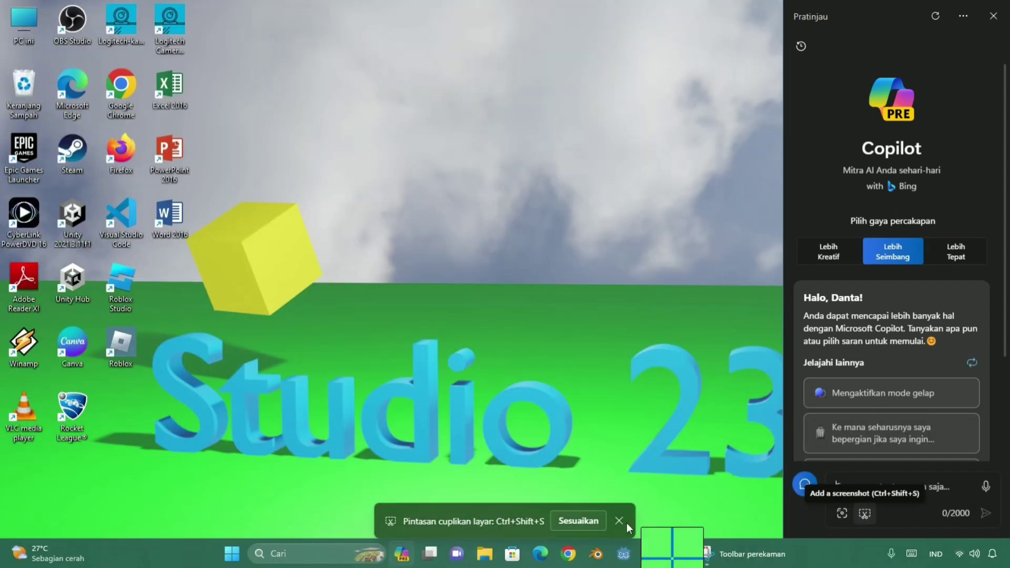
left_click(620, 521)
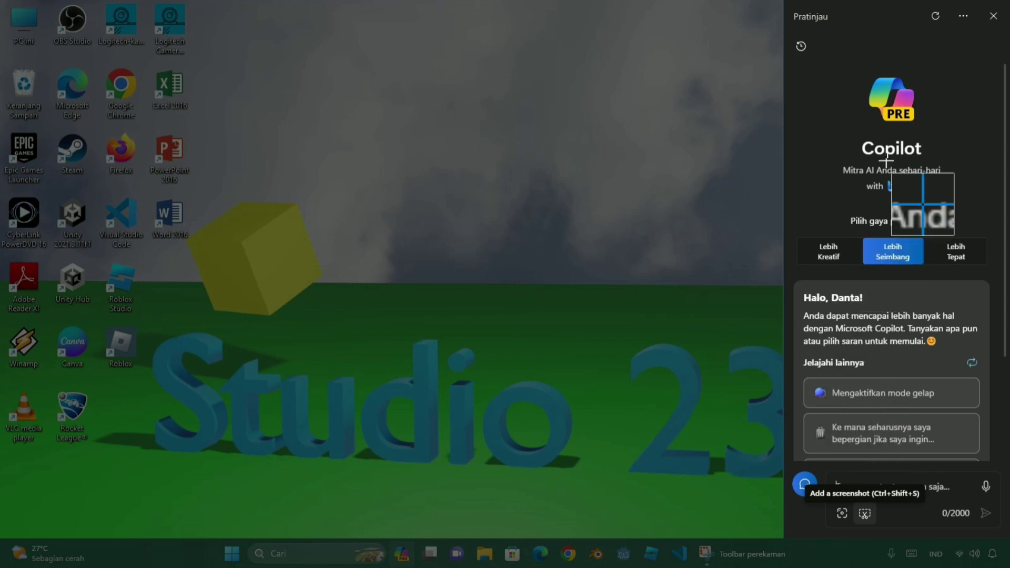
left_click(871, 93)
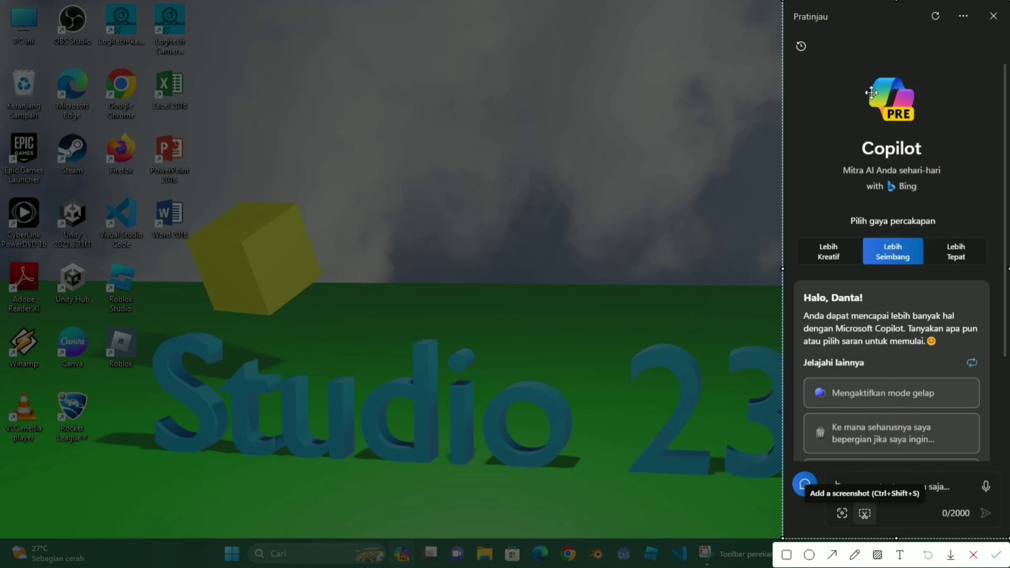
left_click(899, 555)
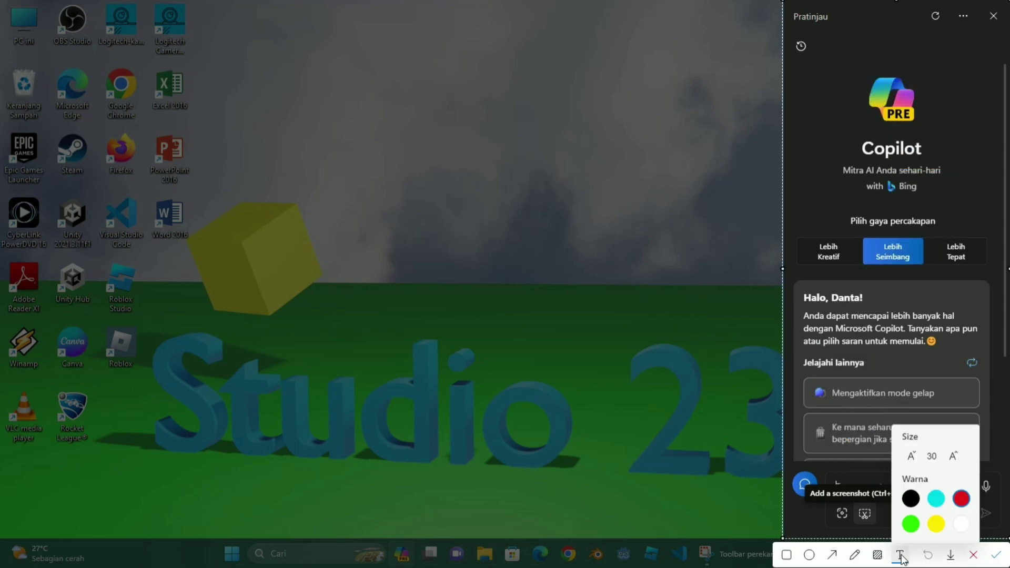
left_click(935, 524)
left_click(995, 555)
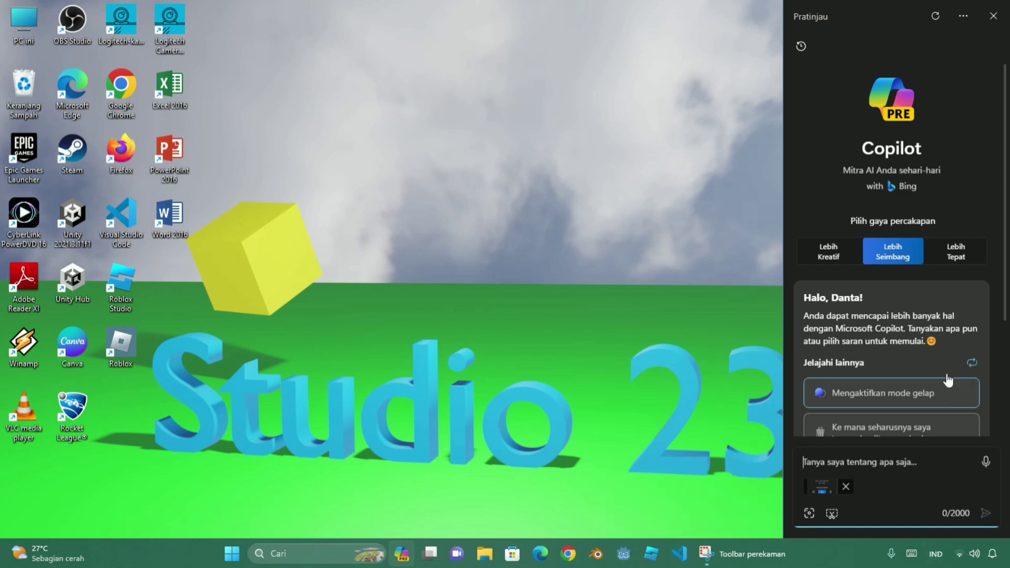
- Ask "apa ini" about the attached screenshot and close the Copilot pane after the answer
type("apa ini")
key("Return")
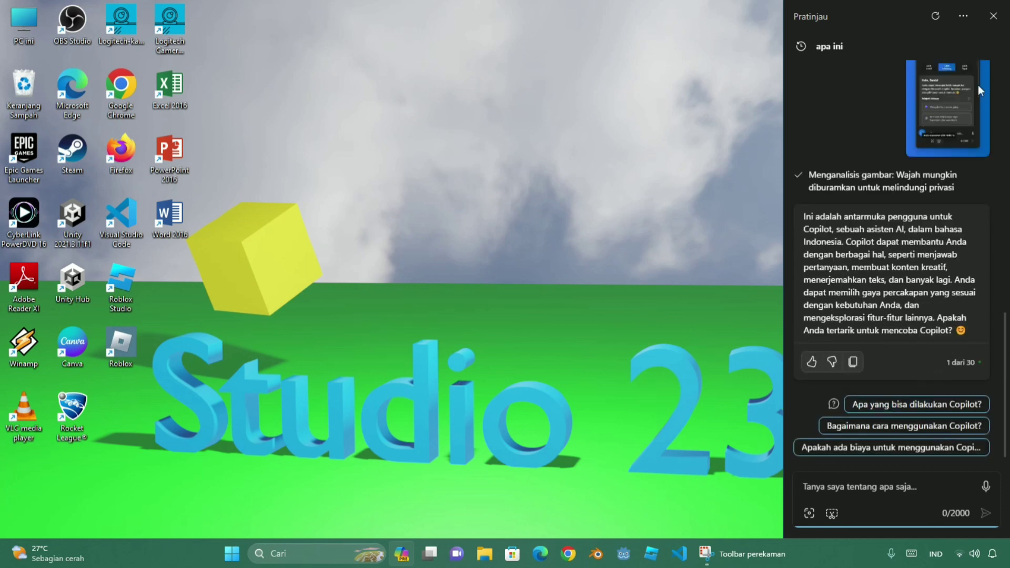
left_click(993, 16)
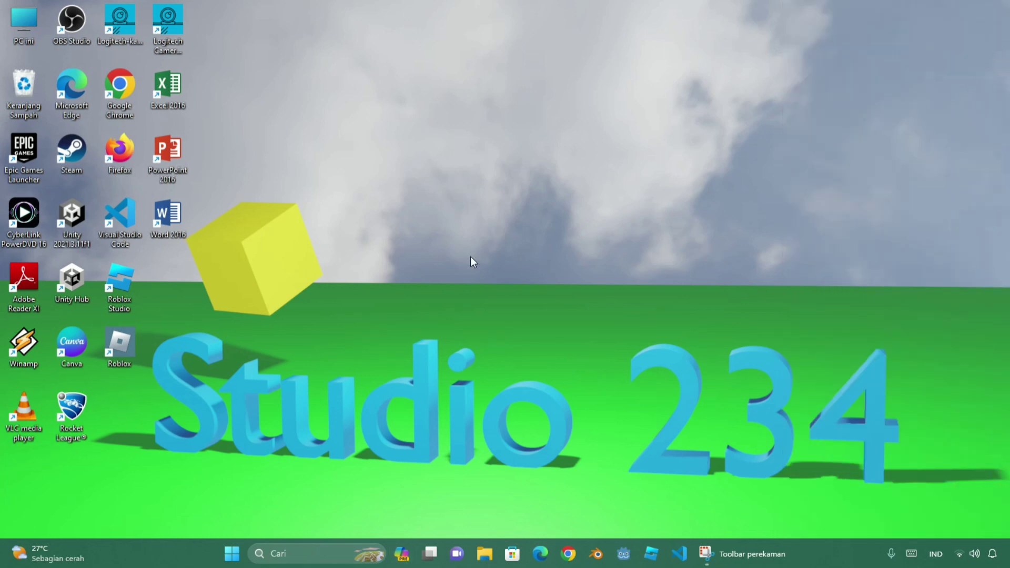